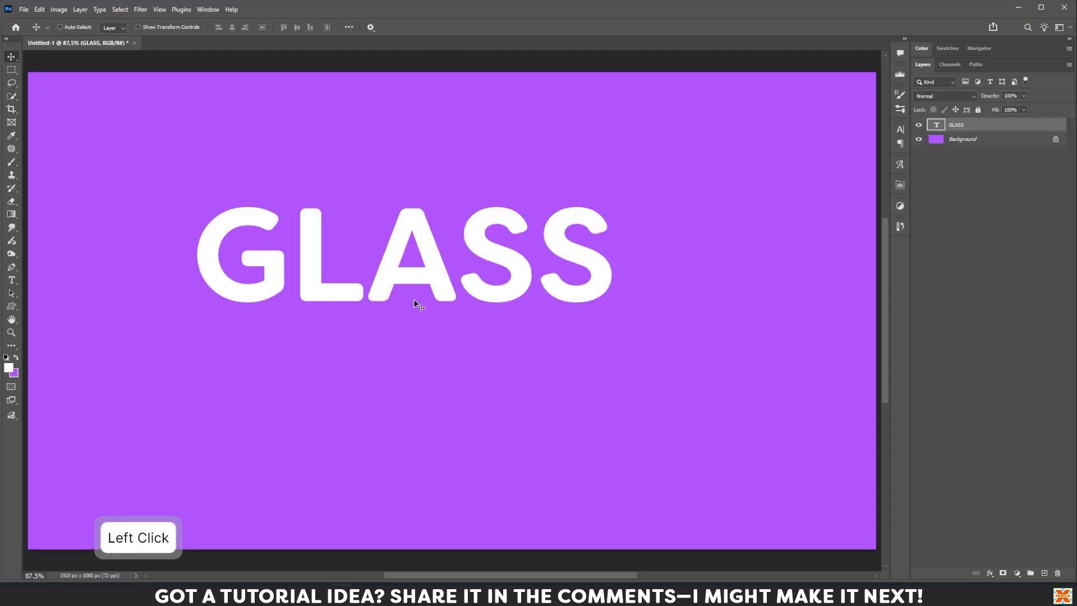
Scale the GLASS text proportionally to about 173% so that it spans most of the canvas width.
key("ctrl+t")
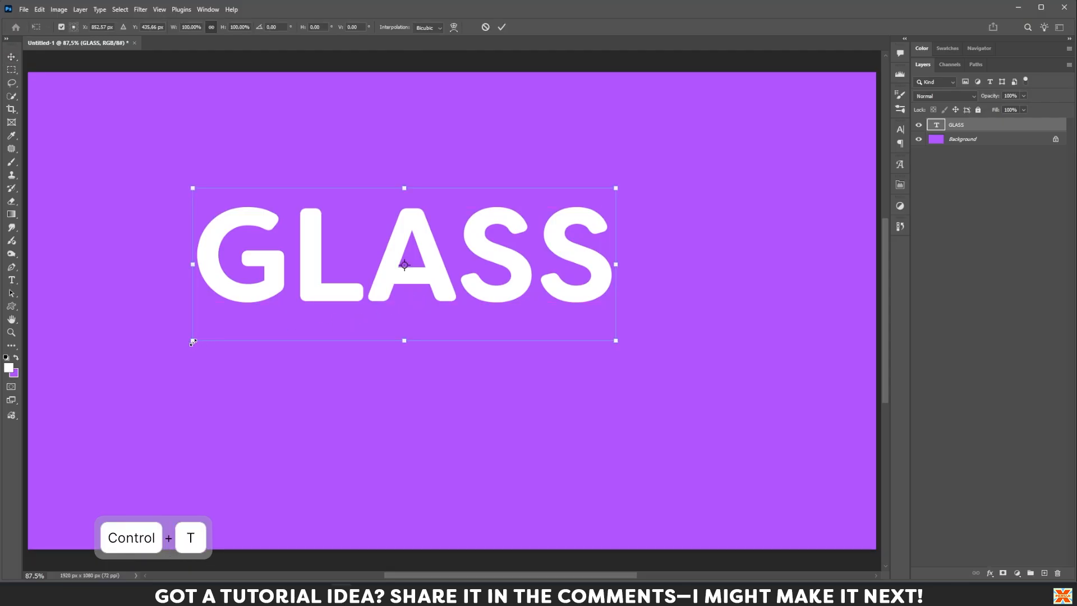
left_click_drag(193, 341, 100, 439)
left_click_drag(617, 382, 801, 483)
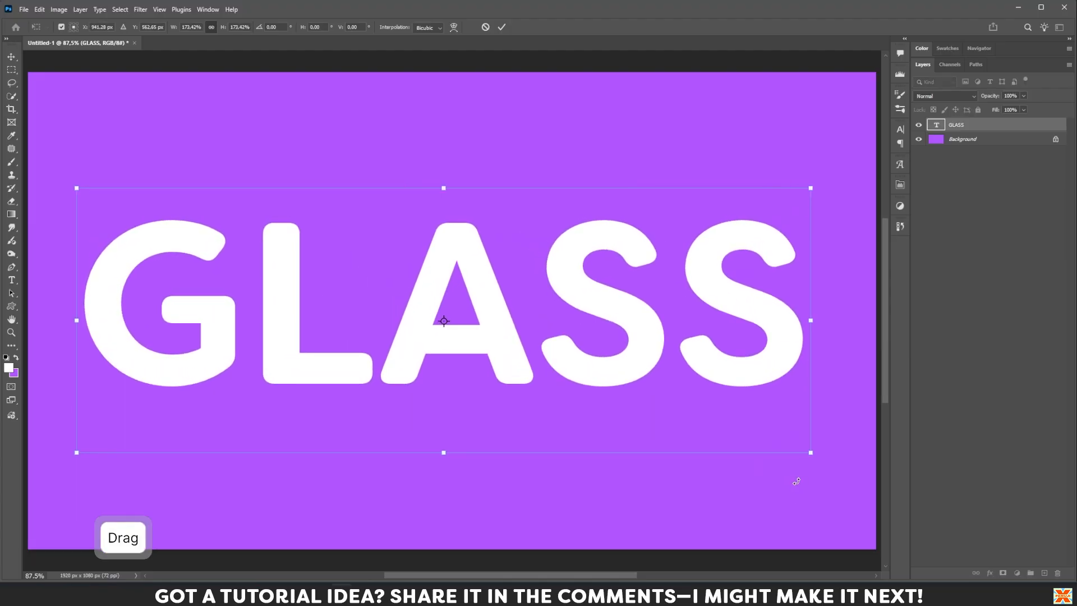
key("Return")
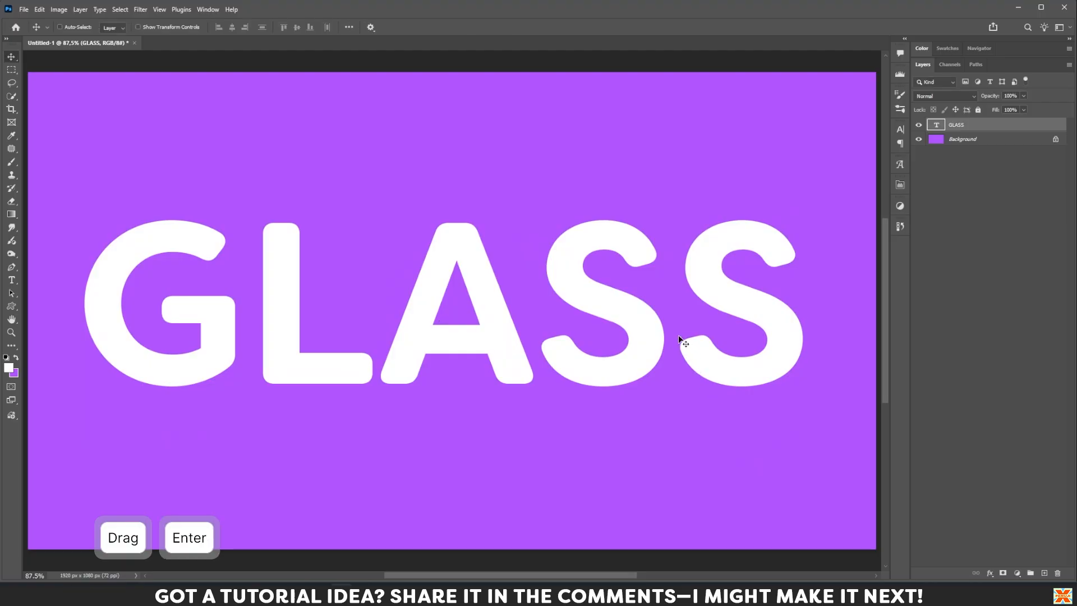
Center the GLASS text horizontally and vertically on the whole canvas, and clear the selection.
key("ctrl")
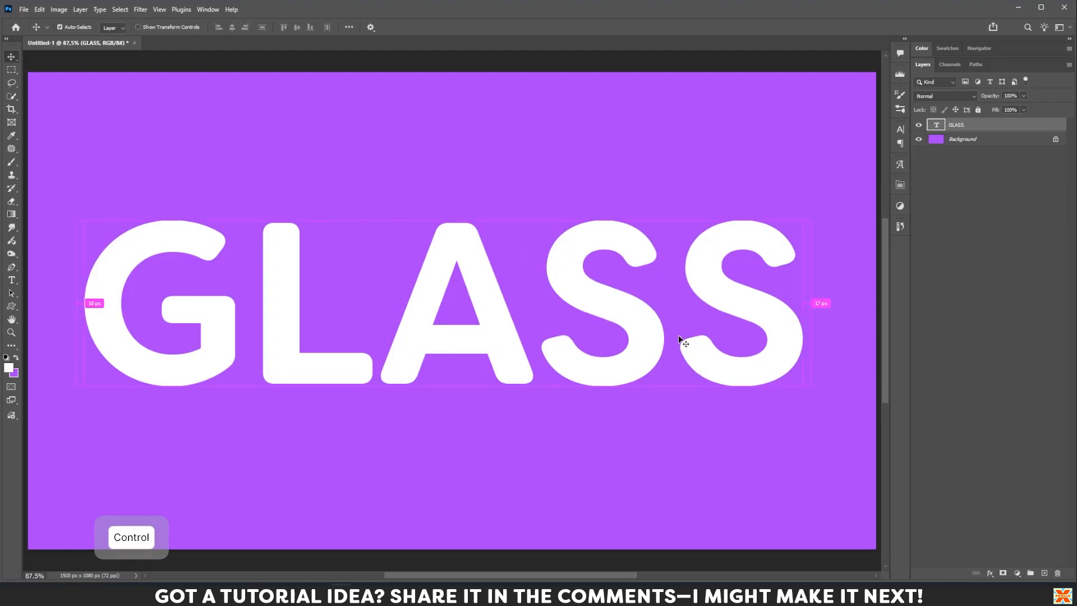
key("ctrl+a")
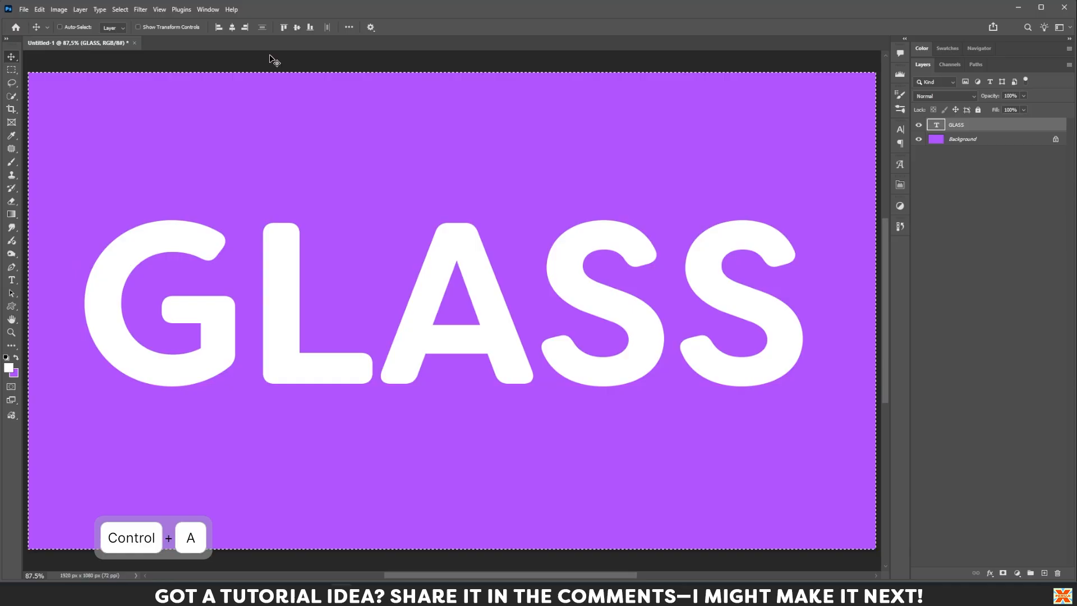
left_click(231, 27)
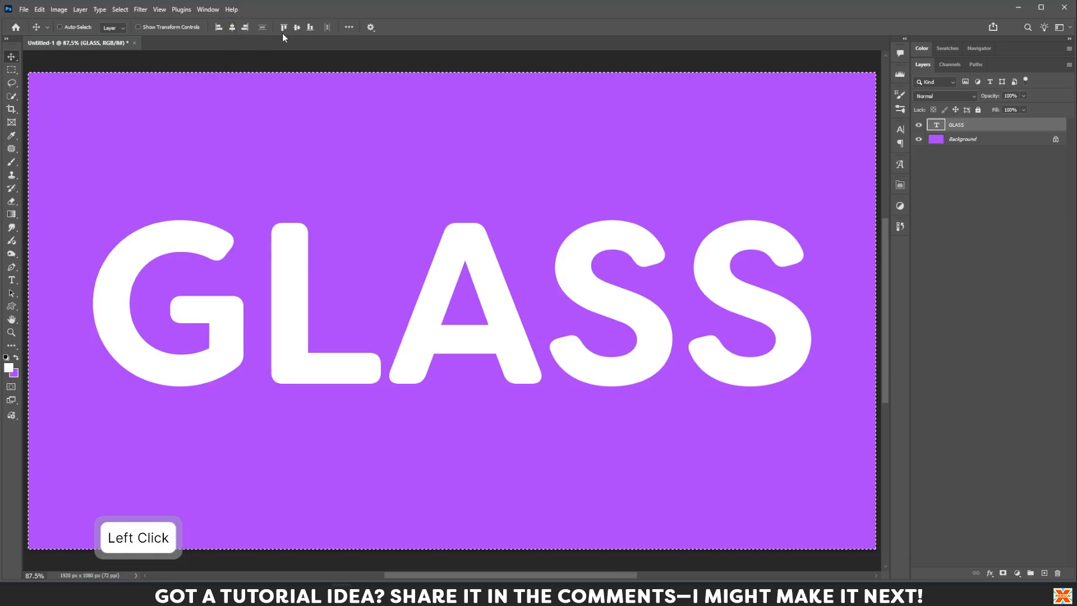
left_click(297, 28)
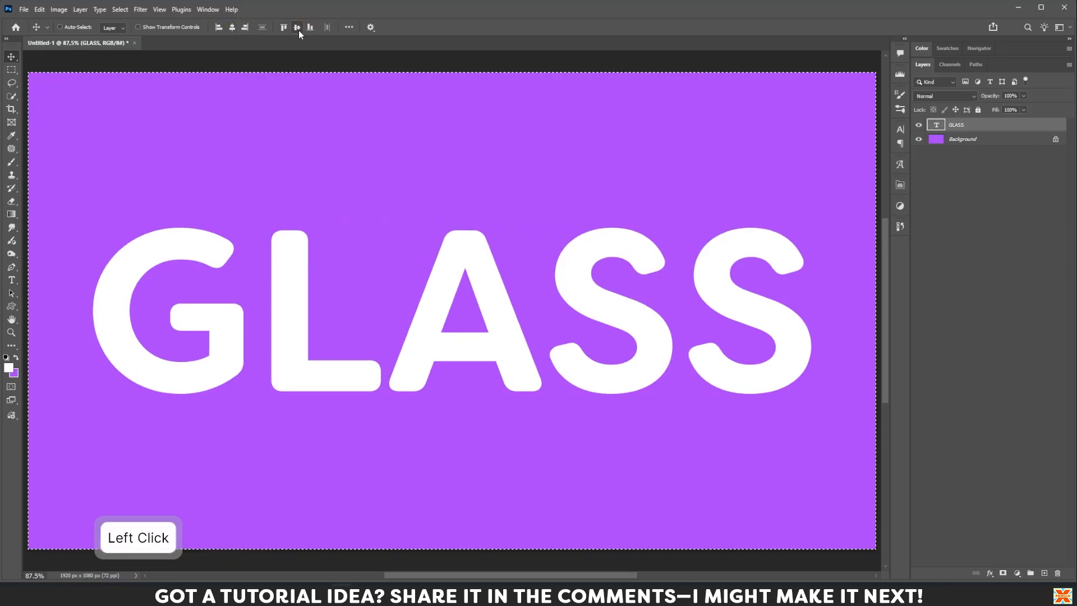
key("ctrl+d")
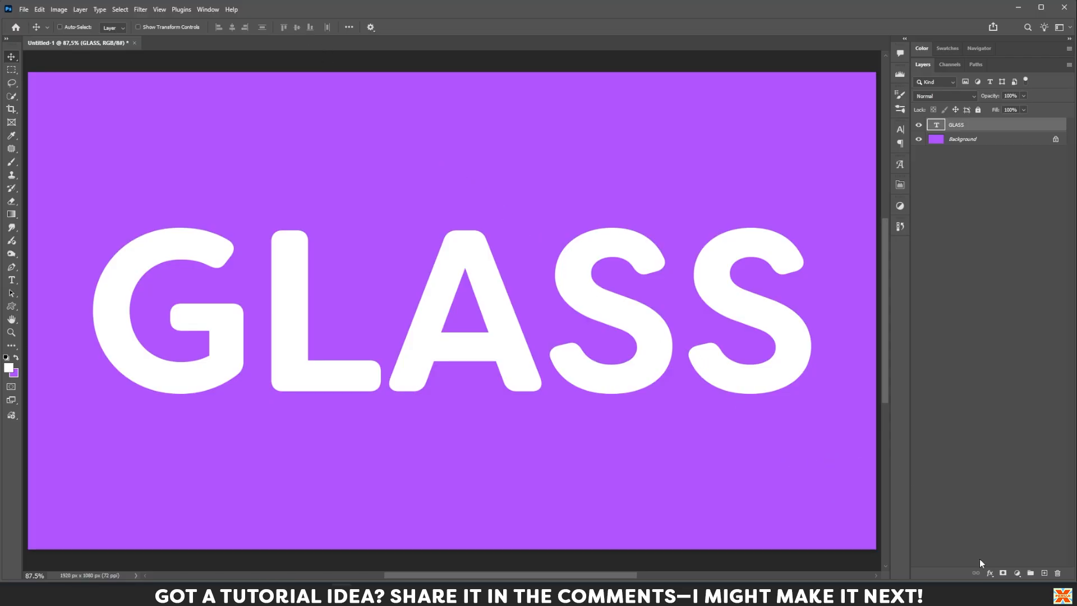
Set the GLASS layer's fill opacity to 0% in its blending options.
left_click(990, 573)
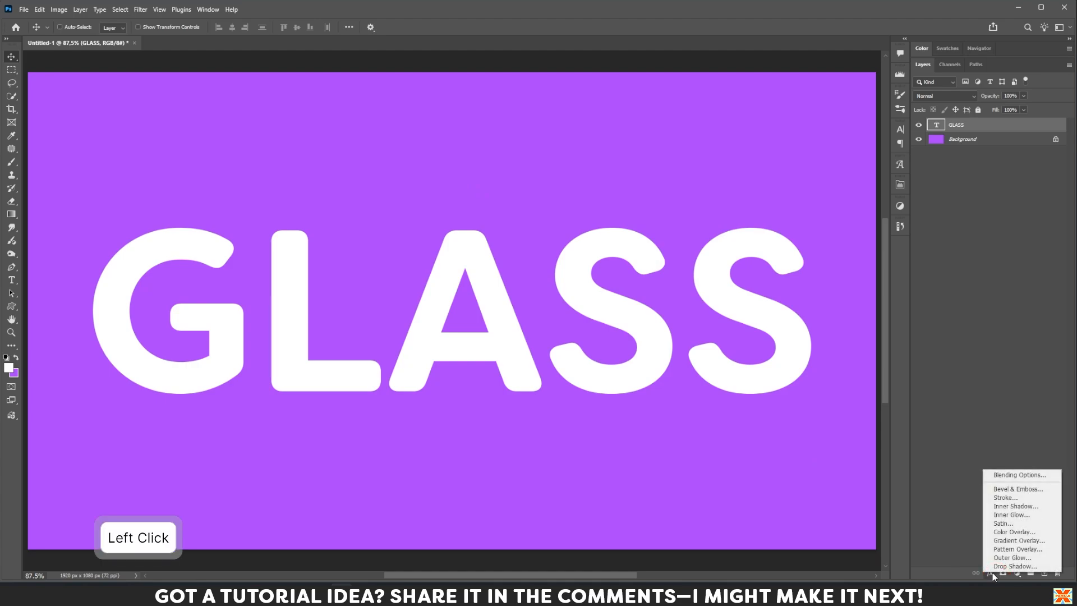
left_click(1005, 478)
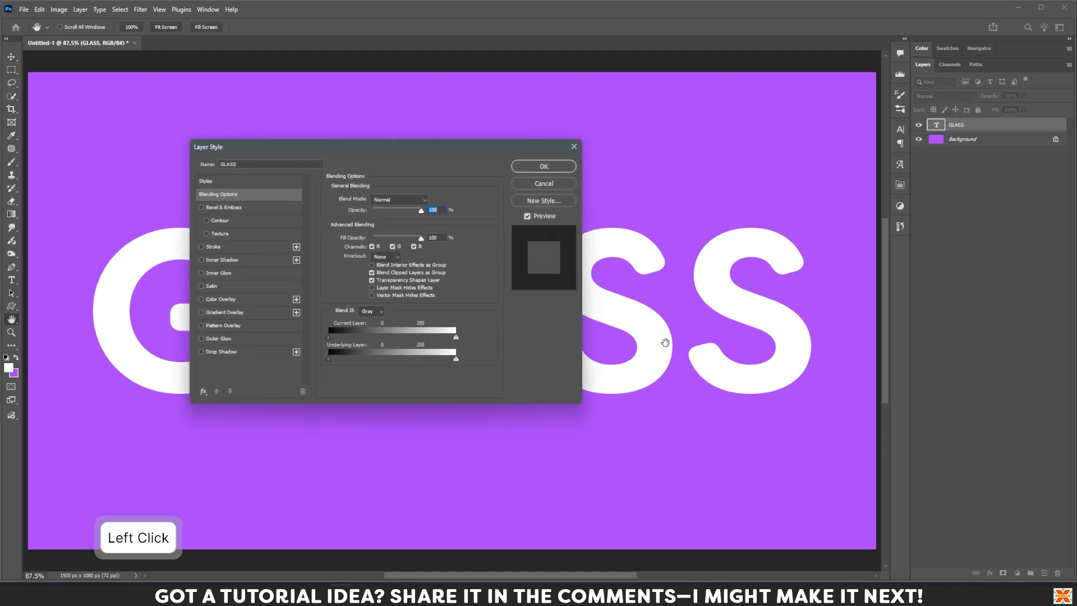
left_click_drag(326, 144, 482, 89)
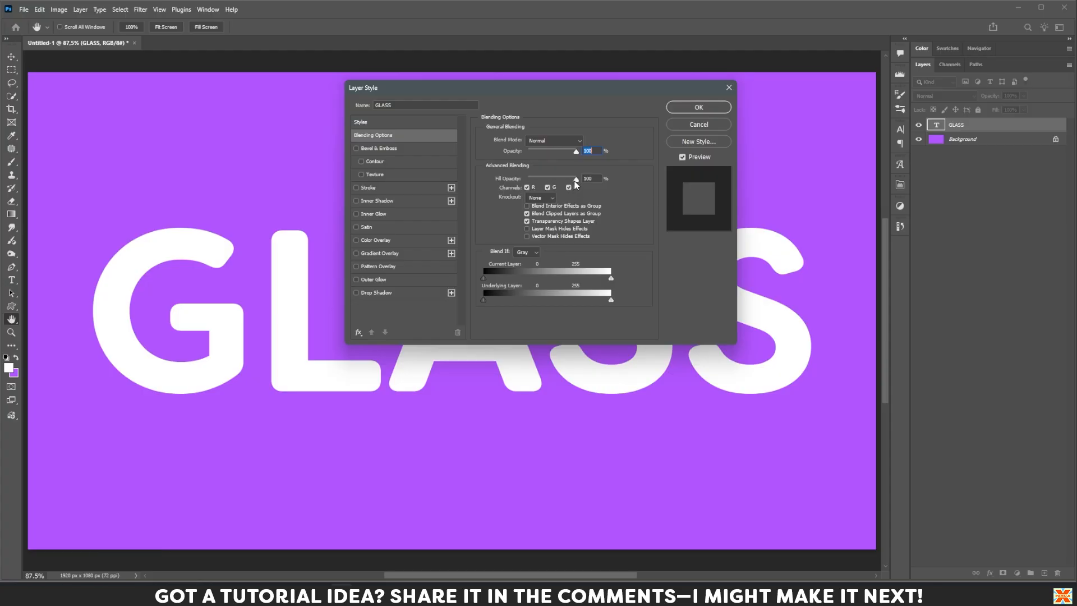
left_click_drag(576, 179, 447, 193)
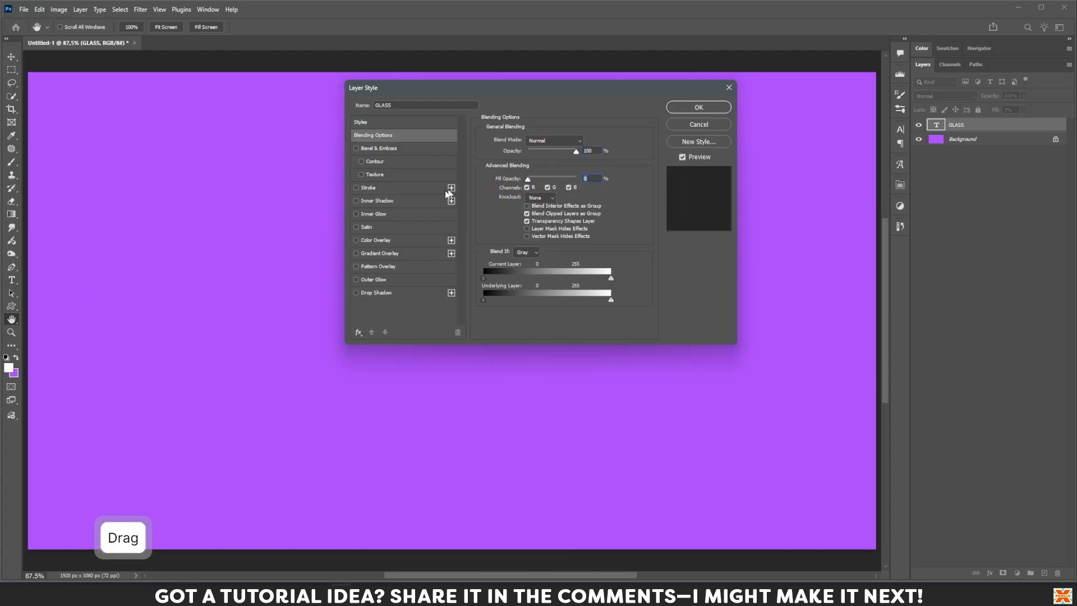
Add a Bevel & Emboss effect with Pillow Emboss style, 199% depth and 40 px size.
left_click(381, 149)
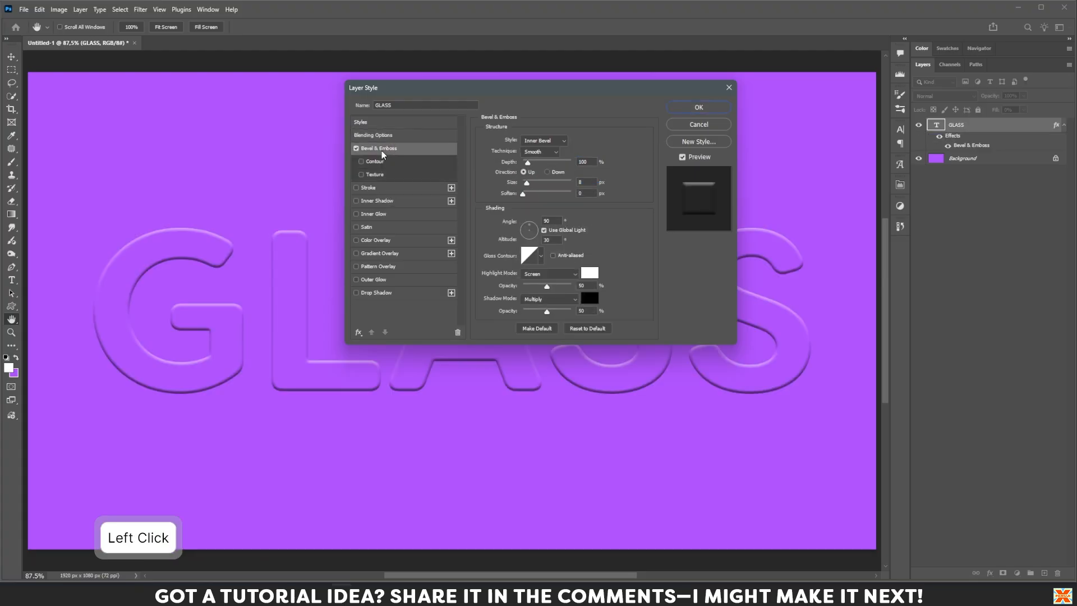
left_click_drag(461, 89, 772, 214)
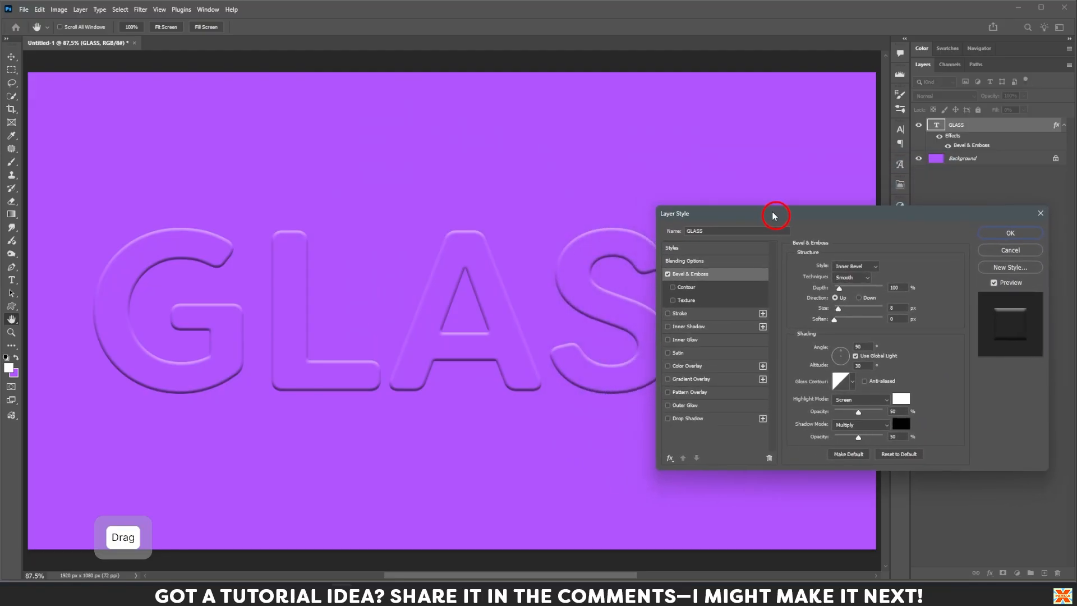
left_click(873, 267)
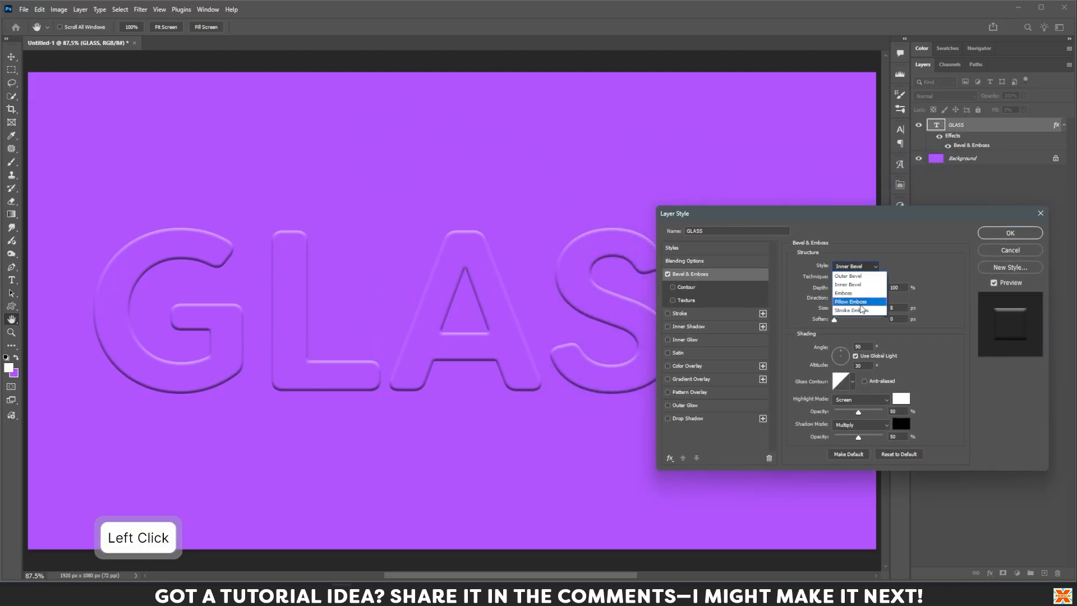
left_click(859, 301)
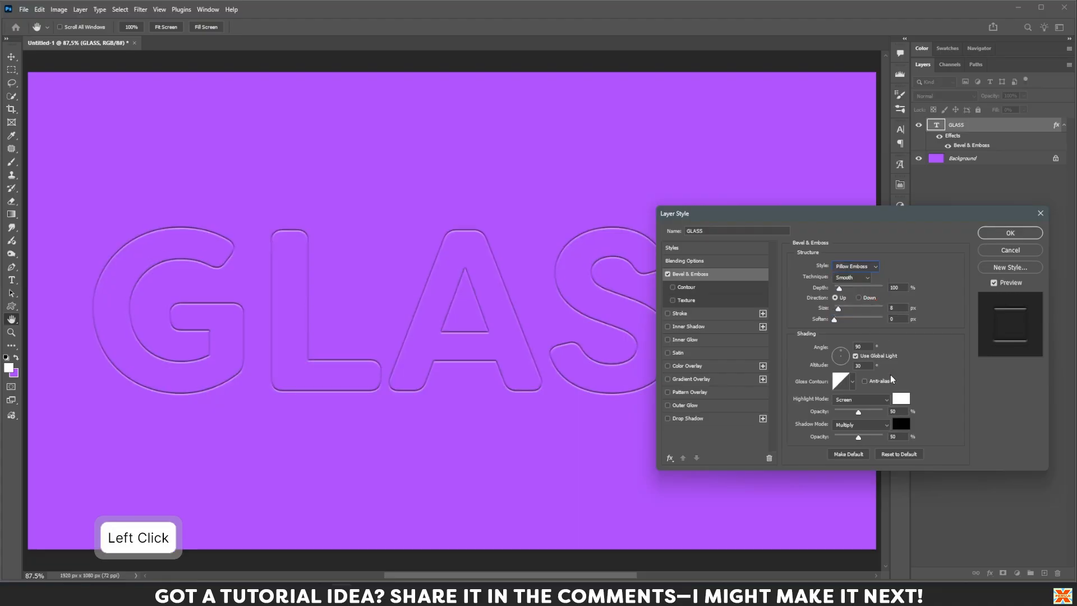
left_click_drag(840, 289, 847, 315)
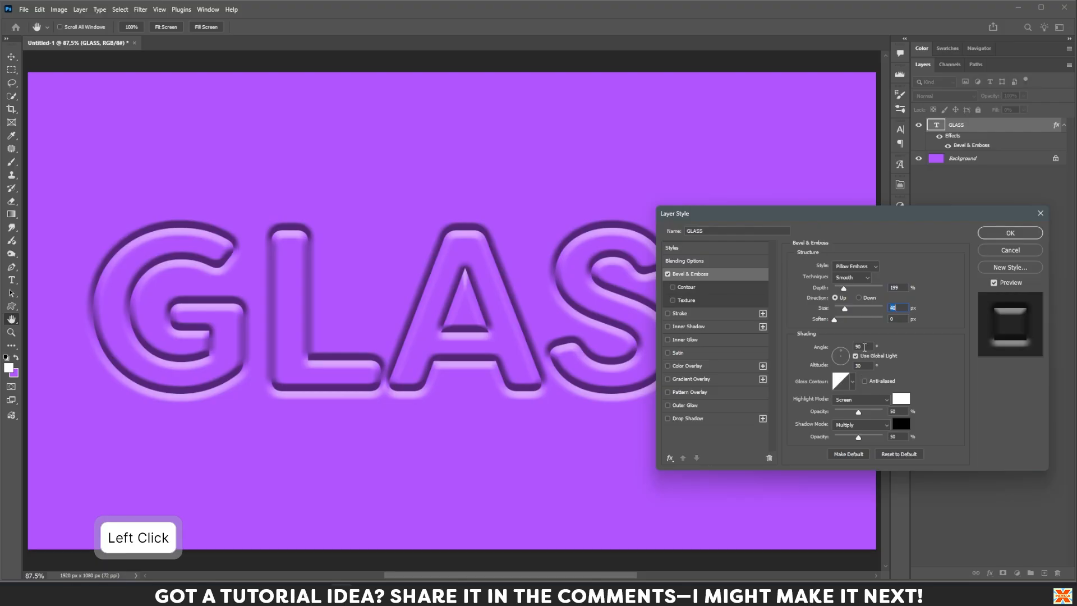
Enter a bevel shading angle of 155° and turn off Use Global Light.
left_click(858, 347)
type("155")
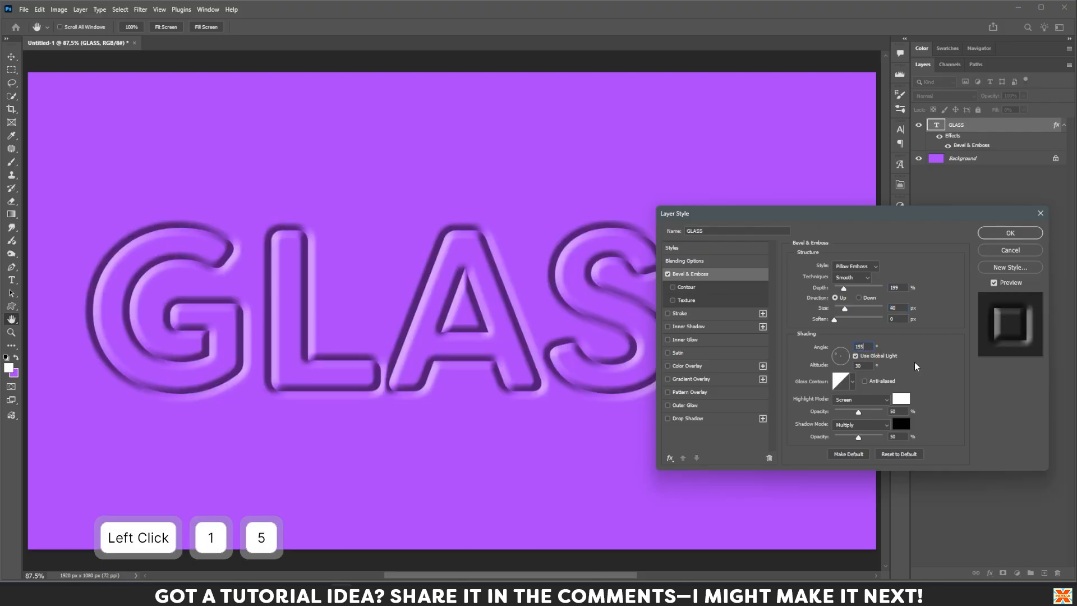
left_click(856, 356)
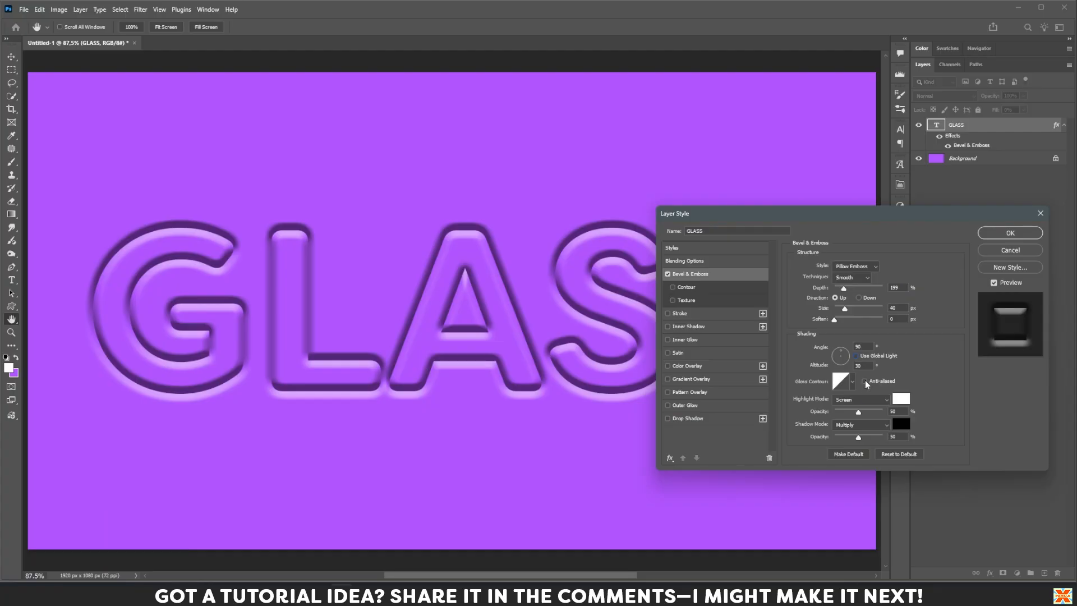
Turn on anti-aliasing for the bevel's gloss contour and choose the preset with three sharp peaks.
left_click(865, 381)
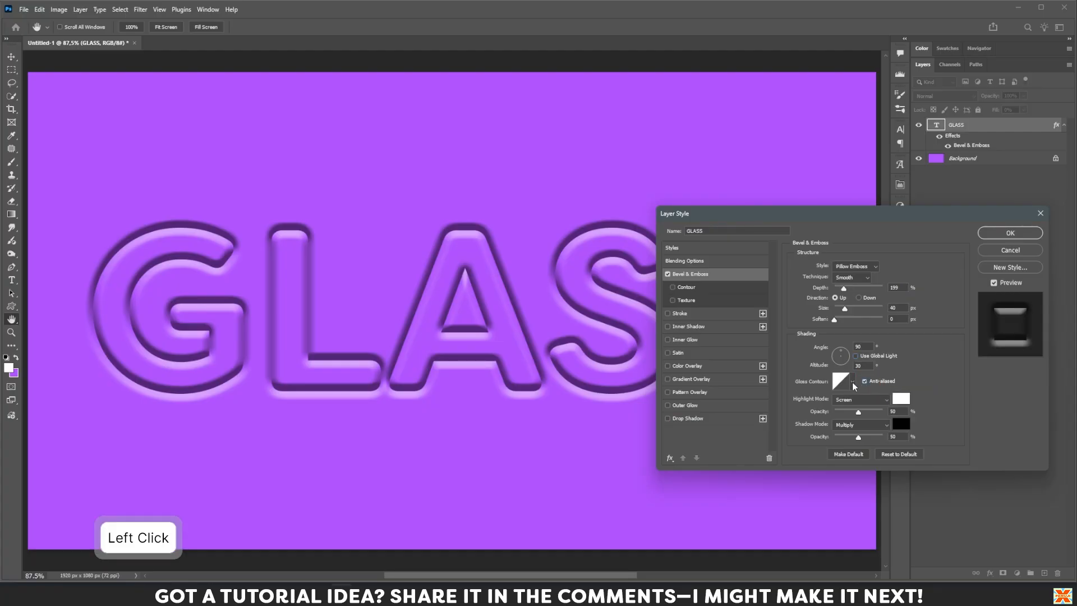
left_click(852, 382)
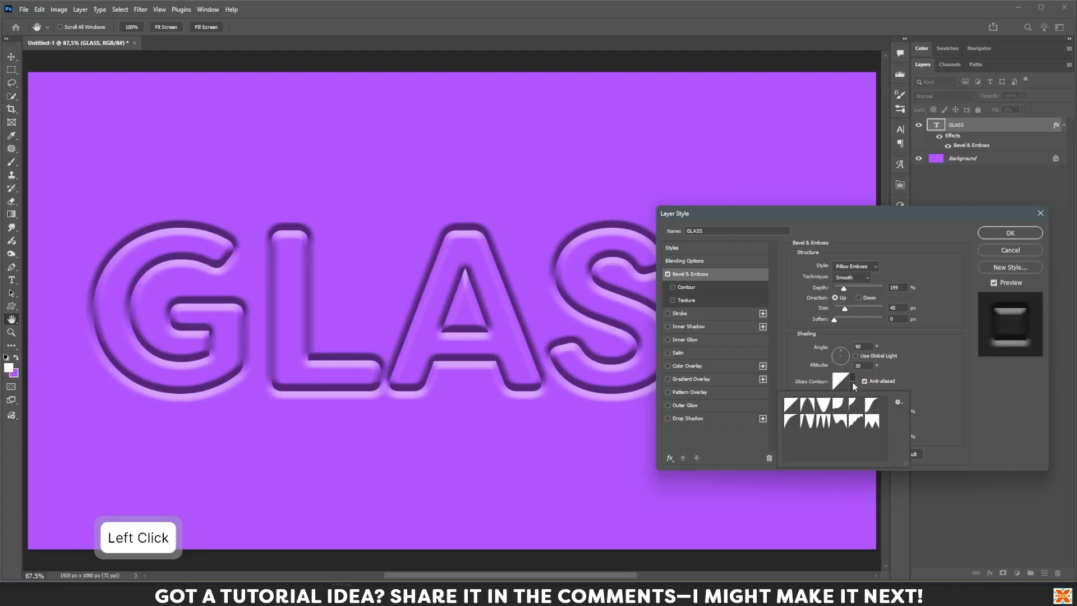
left_click(825, 422)
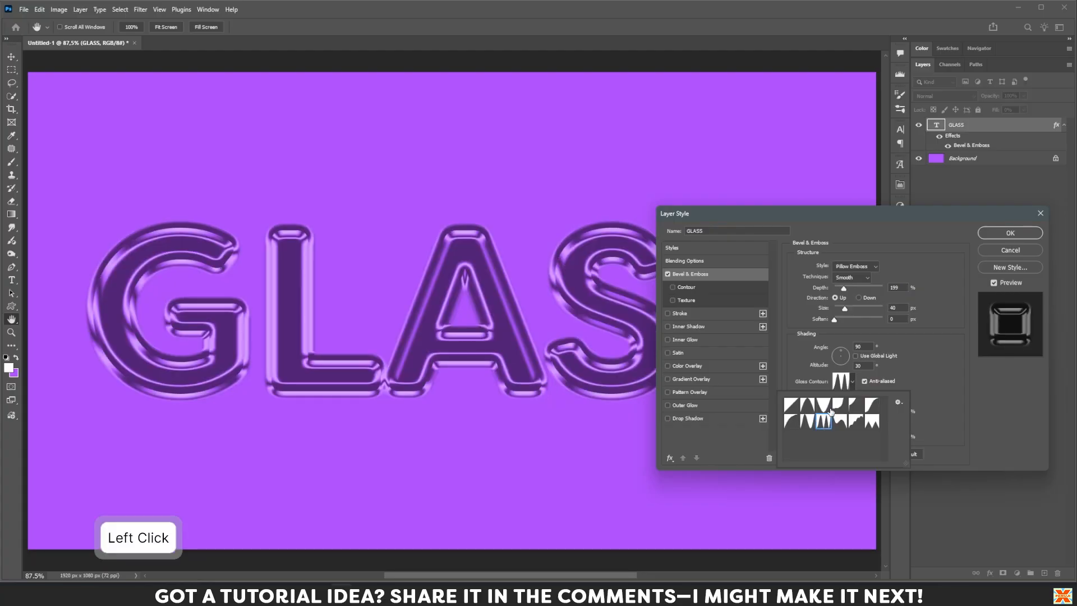
Set the bevel's own shading angle to 155° with global light off.
left_click(864, 347)
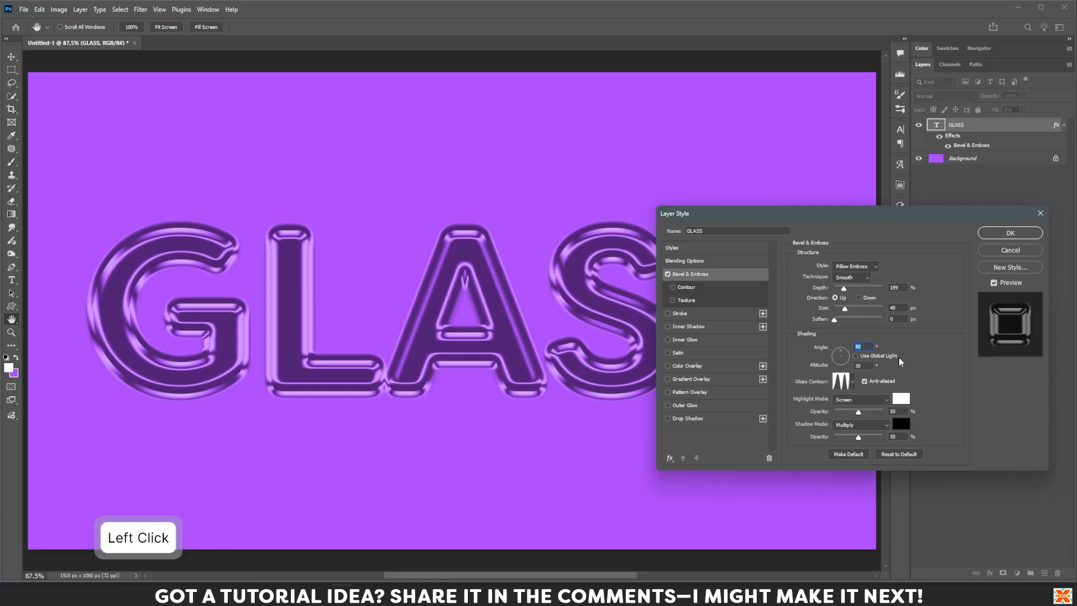
type("1")
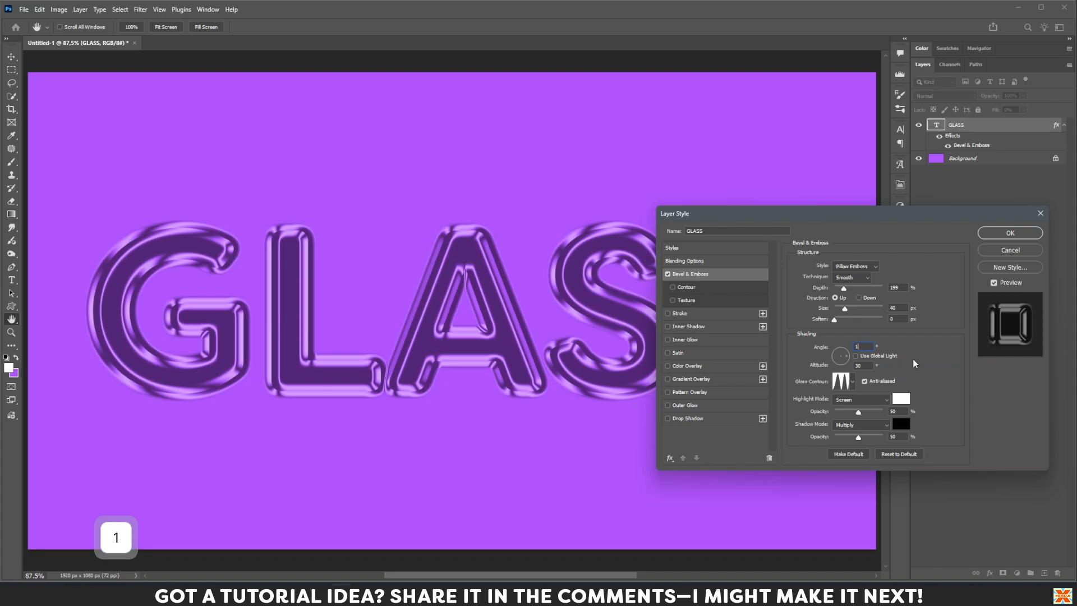
type("55")
left_click(938, 367)
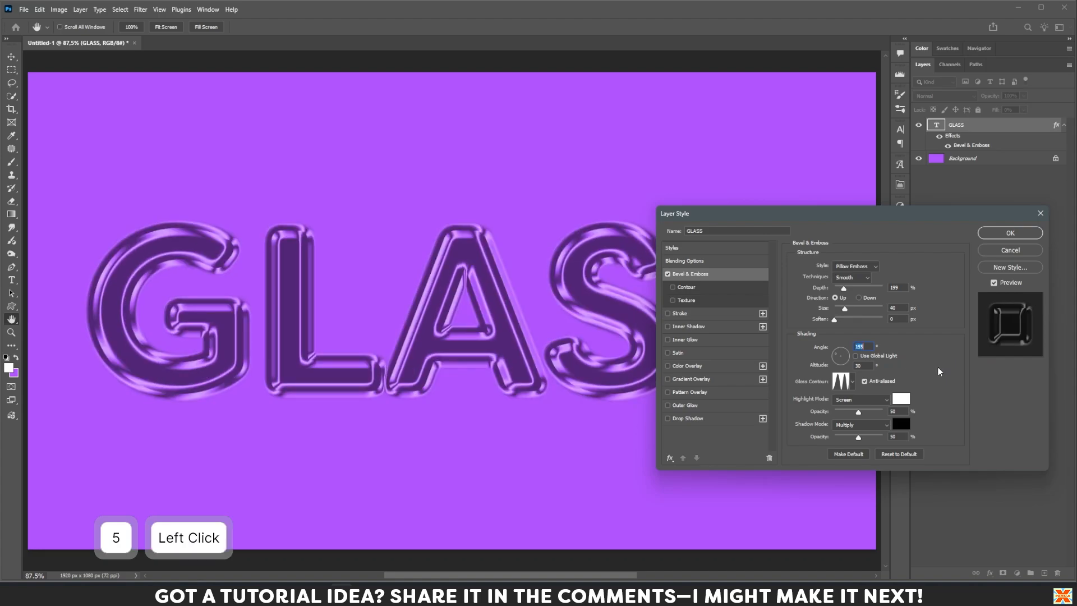
Set the bevel's highlight mode to Linear Dodge (Add) and its shadow opacity to 18%.
left_click(887, 401)
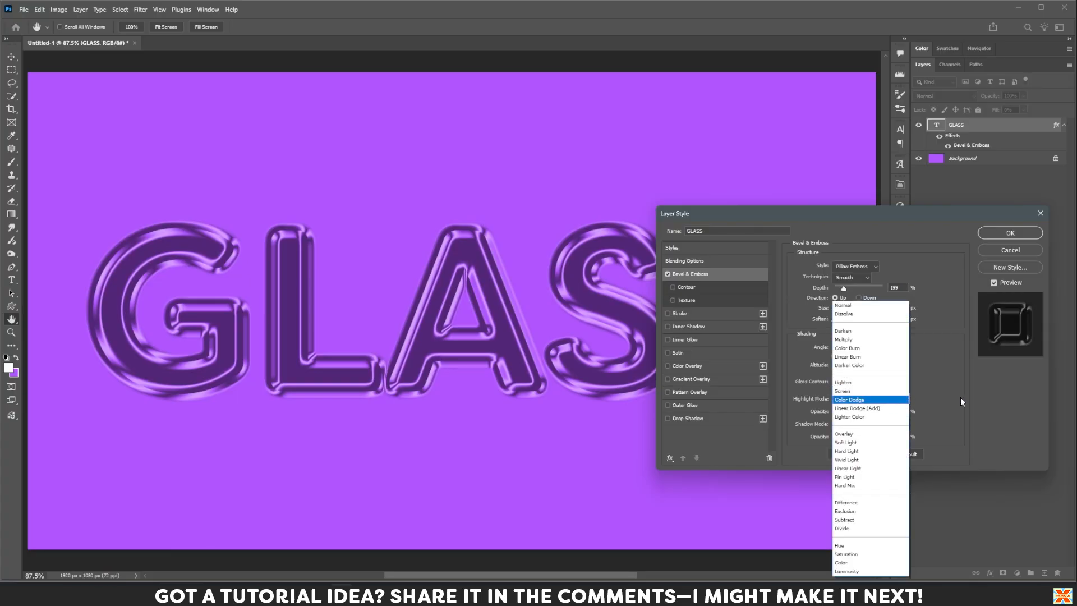
left_click(867, 408)
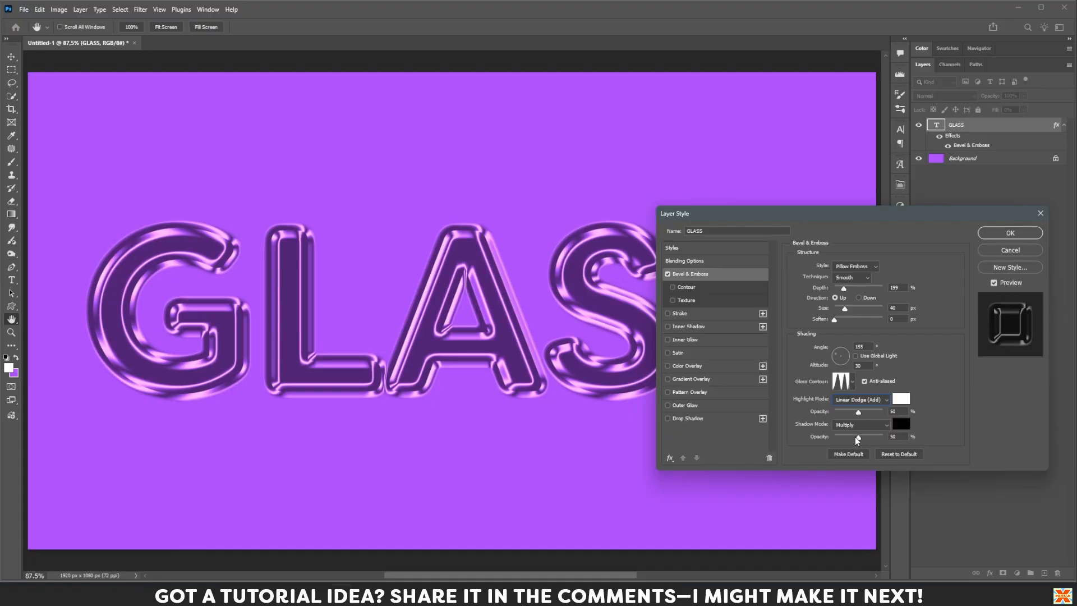
left_click_drag(858, 436, 844, 440)
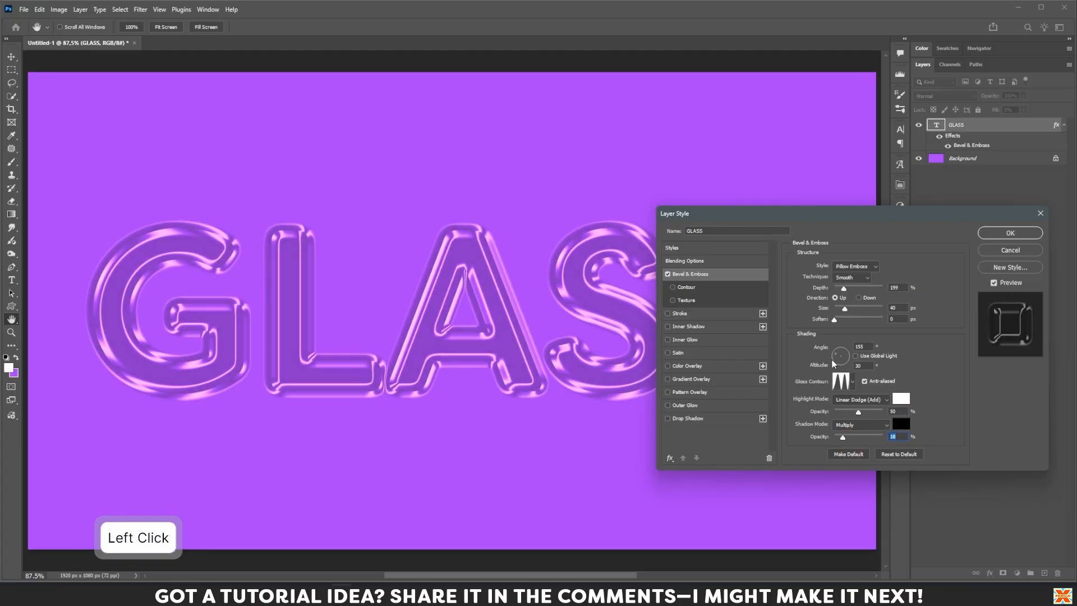
Try several bevel light directions and settle on an angle of about 65° with a 37° altitude.
left_click_drag(838, 355, 839, 356)
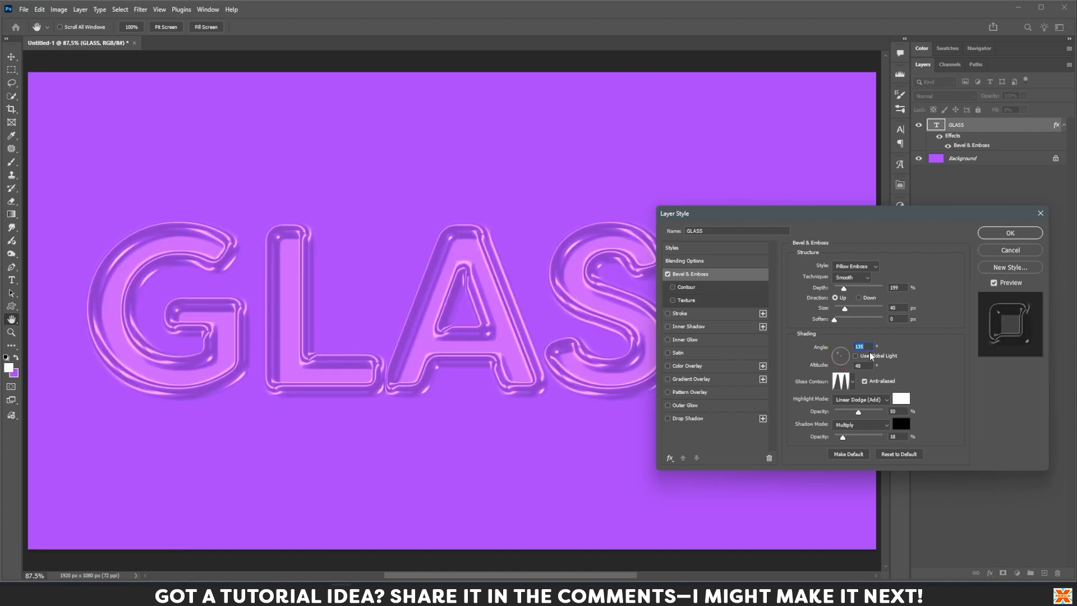
type("115")
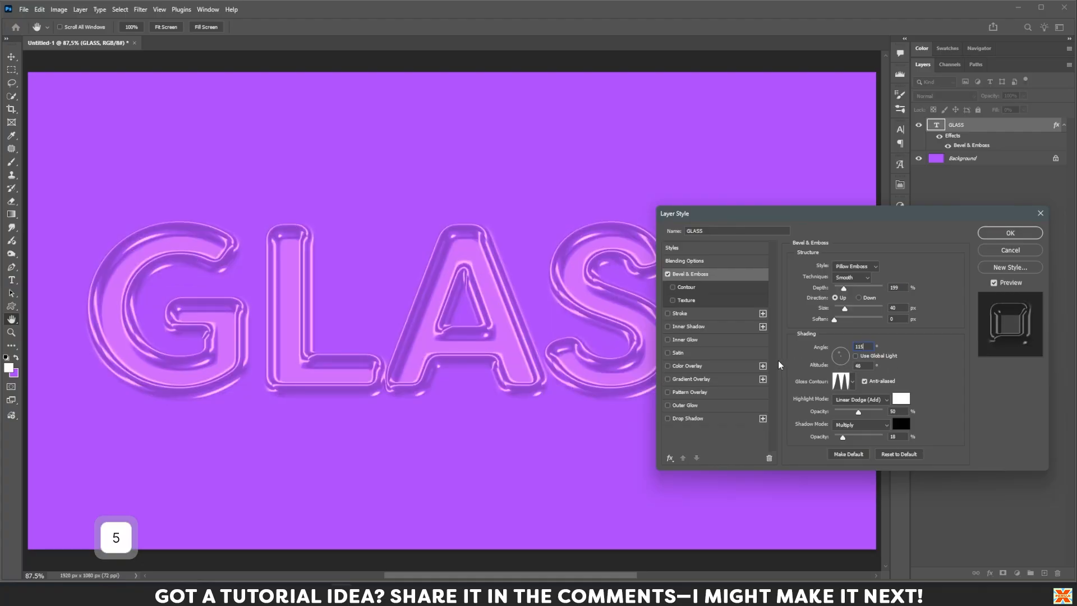
left_click(840, 357)
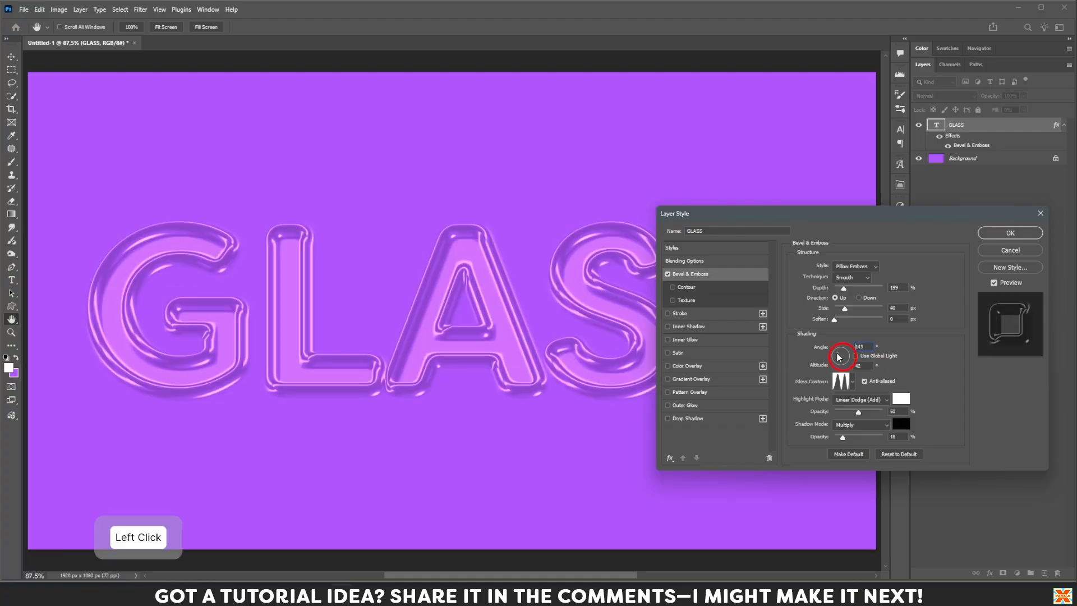
left_click_drag(837, 354, 838, 355)
left_click(839, 355)
left_click(841, 354)
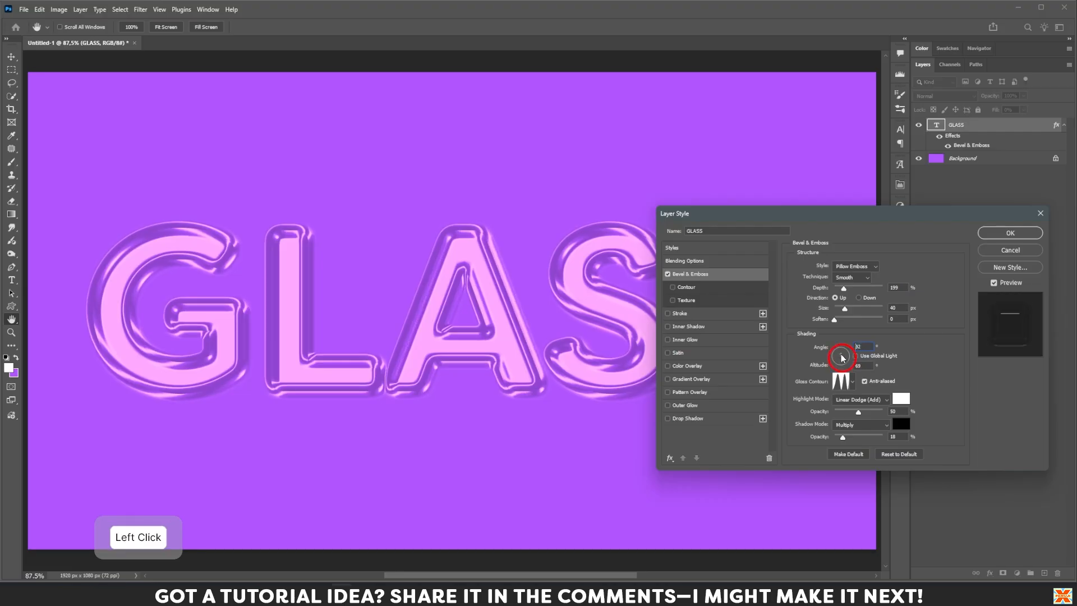
left_click(844, 356)
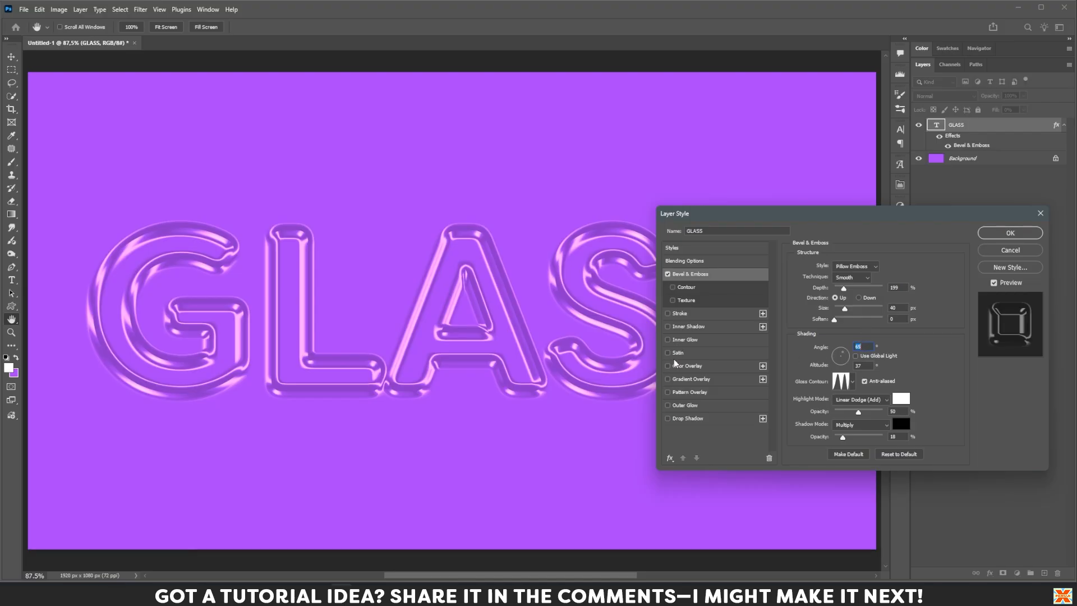
Add an Inner Glow to the GLASS text with Linear Dodge (Add) blending and 55% opacity.
left_click(684, 341)
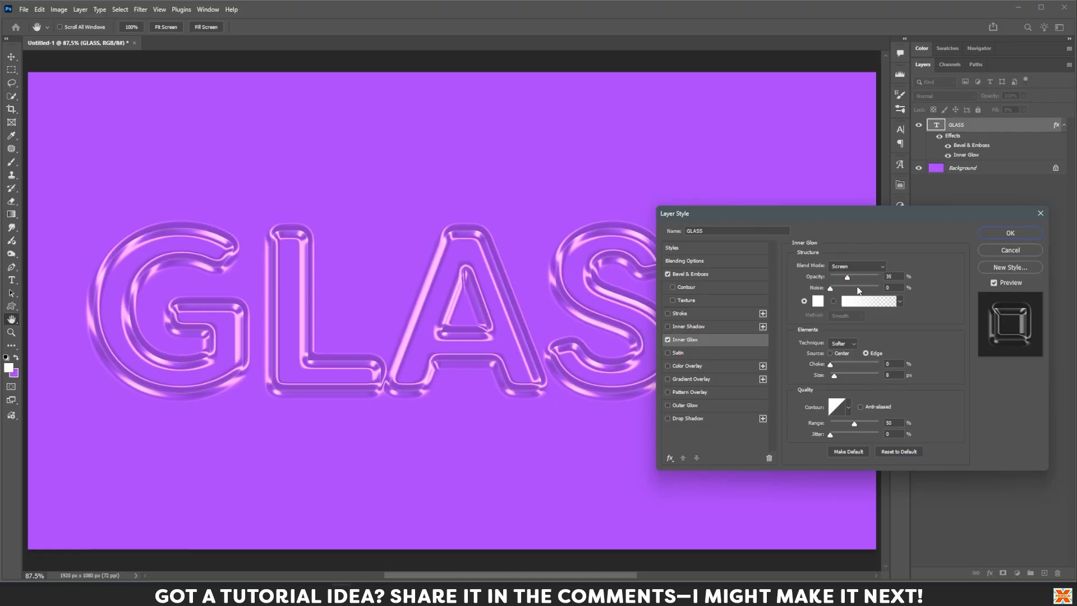
left_click(879, 267)
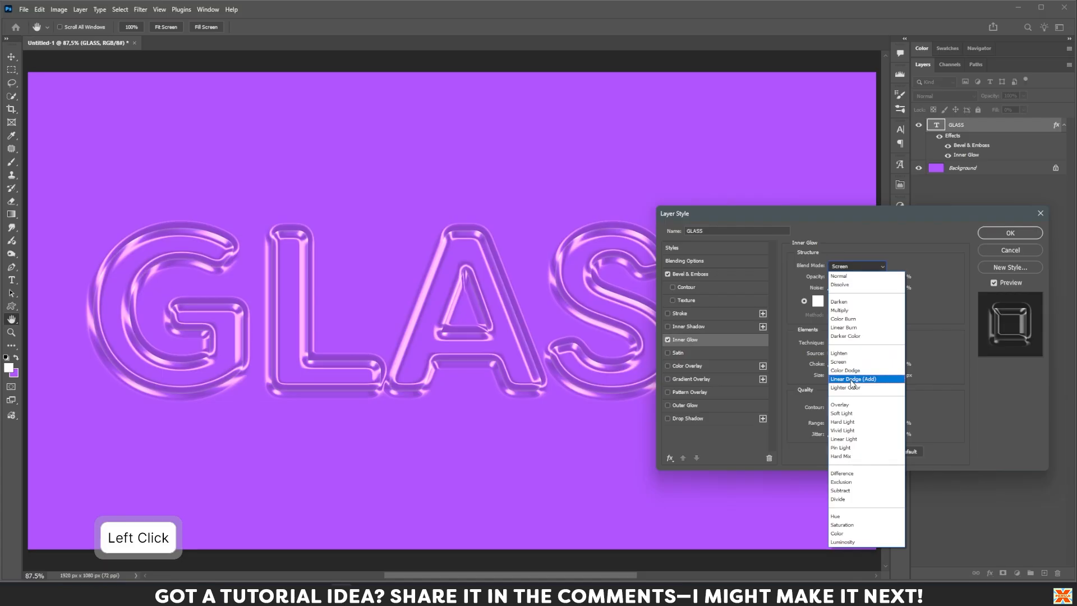
left_click(852, 381)
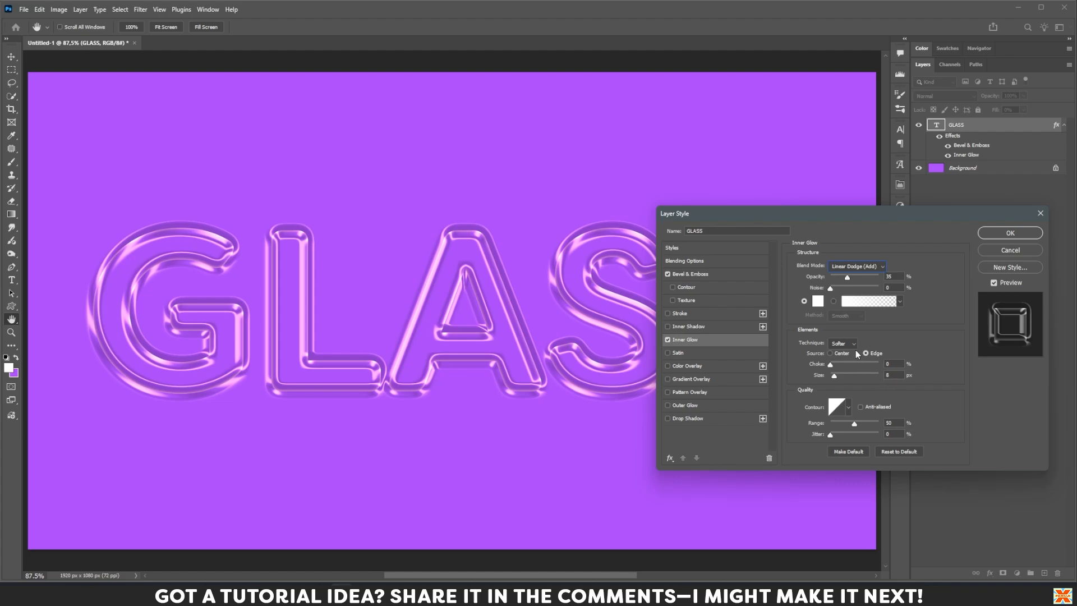
left_click(854, 275)
left_click(857, 277)
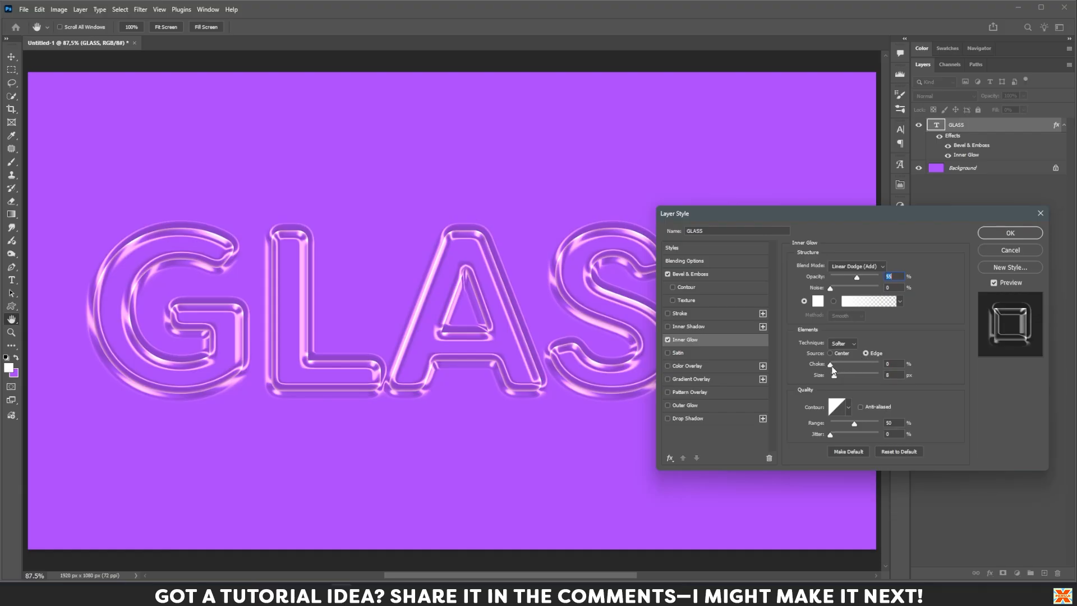
Set the inner glow's choke to 19% and size to 29 px, with an anti-aliased three-peak contour.
left_click_drag(831, 365, 841, 379)
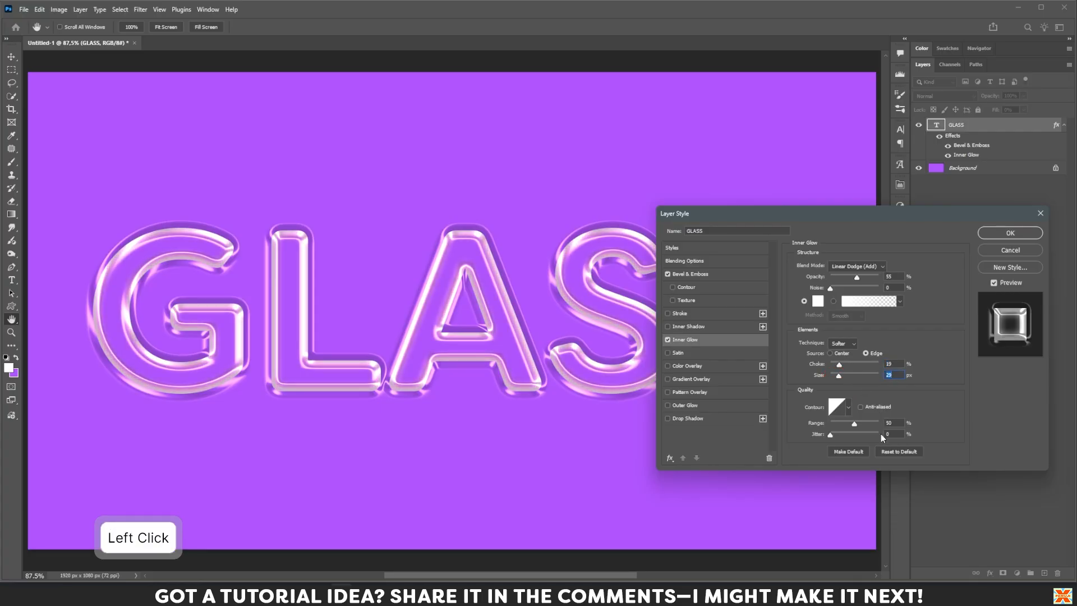
left_click(860, 406)
left_click(849, 409)
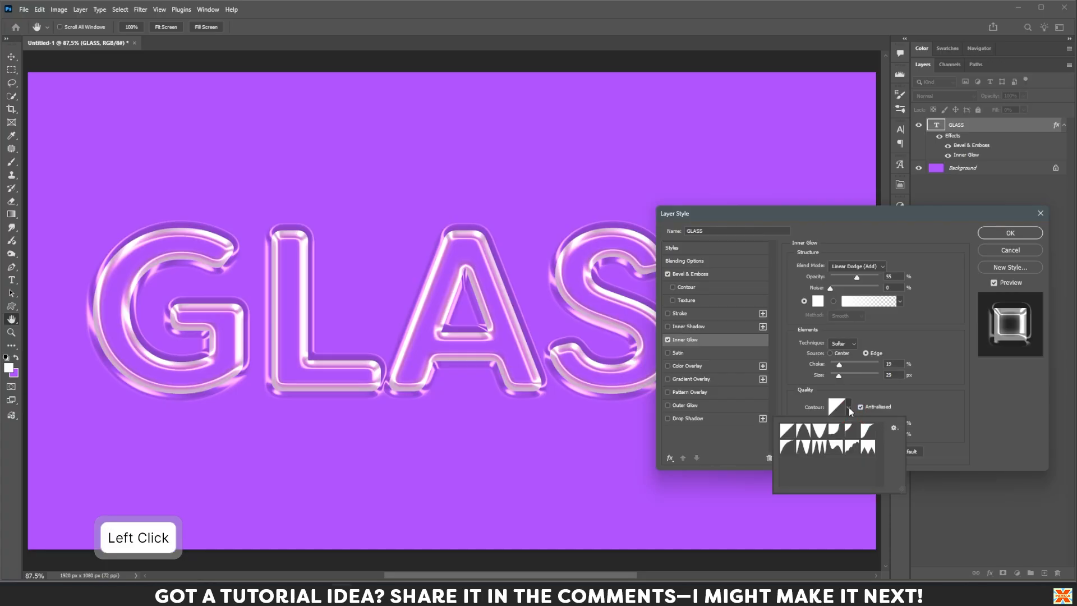
left_click(821, 447)
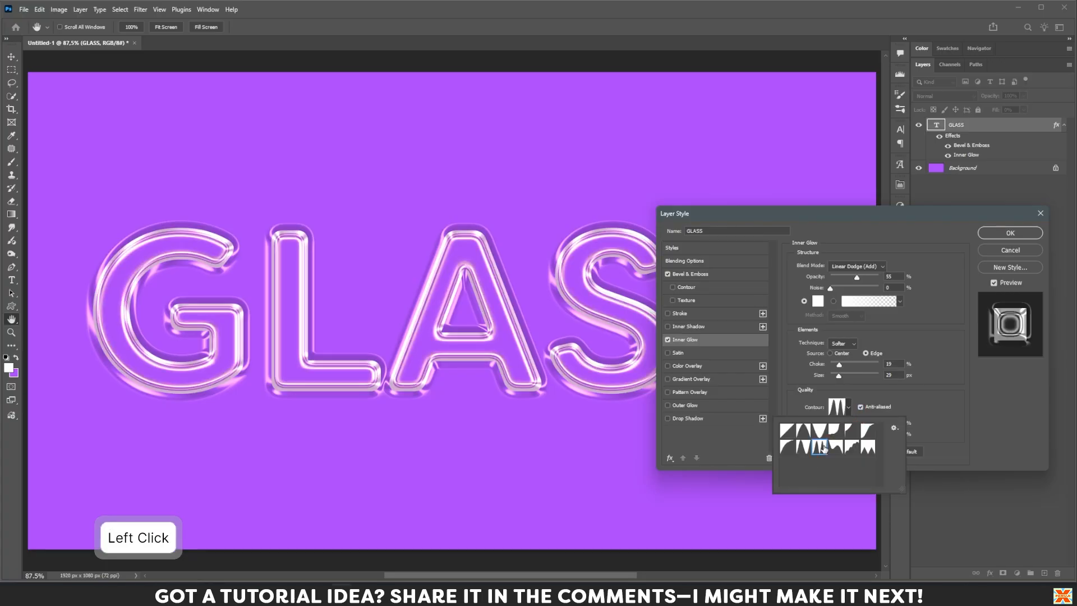
left_click(966, 403)
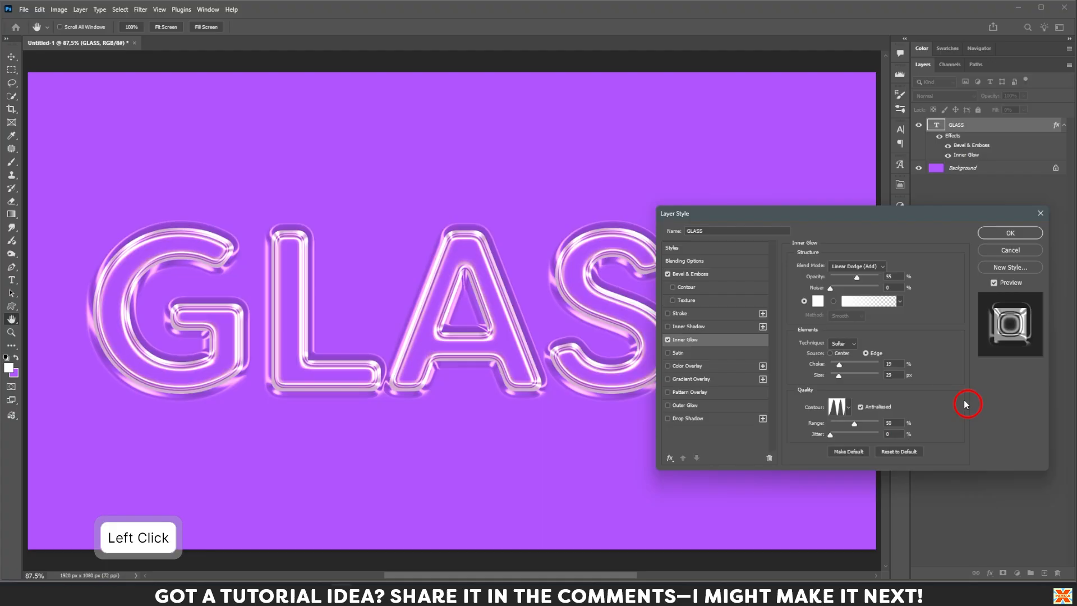
Try larger glow sizes and settle the inner glow on a 72% range and 43 px size.
left_click(835, 434)
left_click_drag(853, 425, 868, 424)
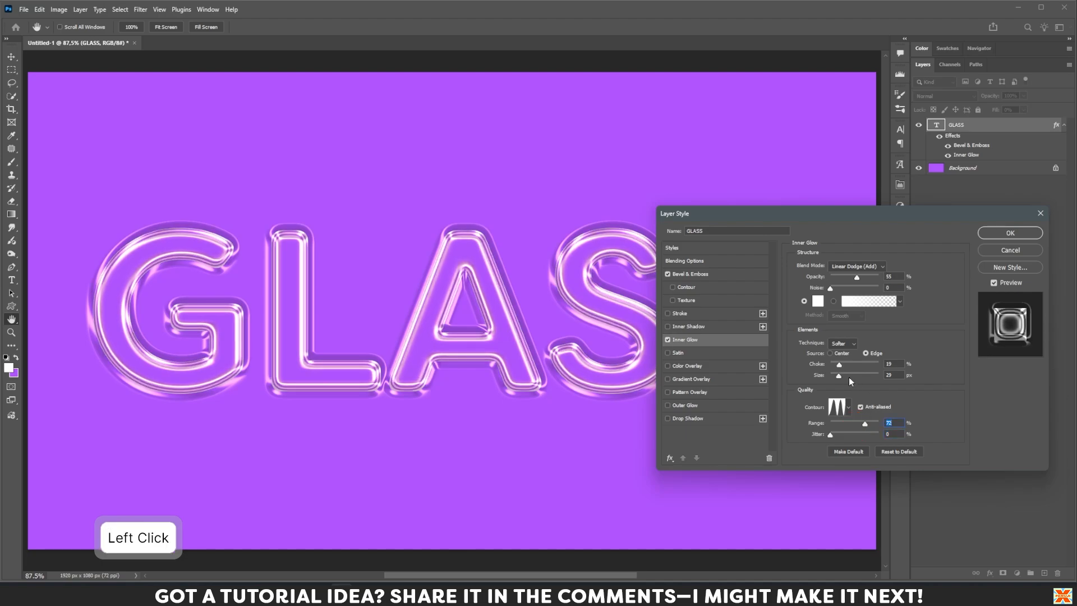
left_click_drag(849, 377, 850, 375)
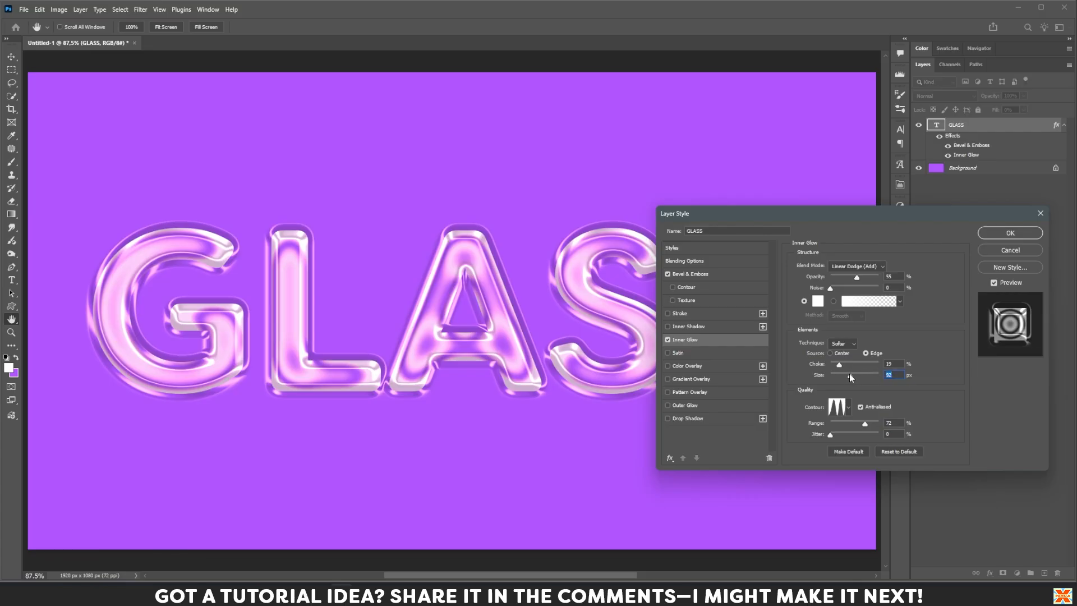
left_click_drag(850, 375, 841, 381)
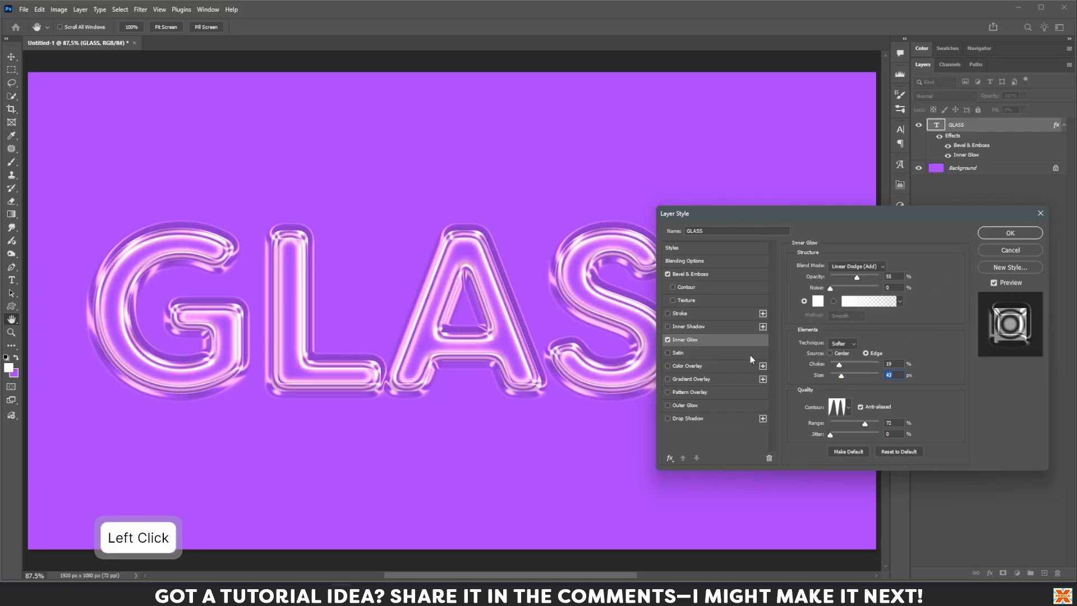
Add a Drop Shadow with 34 px distance and 10% spread, and turn off its global light.
left_click(694, 418)
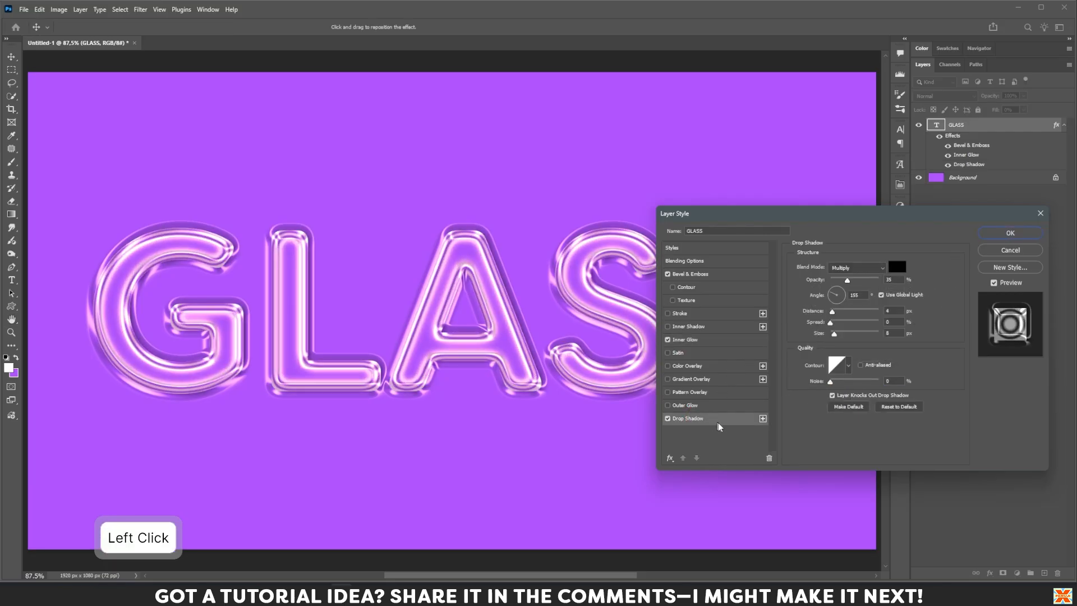
left_click_drag(832, 312, 850, 315)
left_click(837, 325)
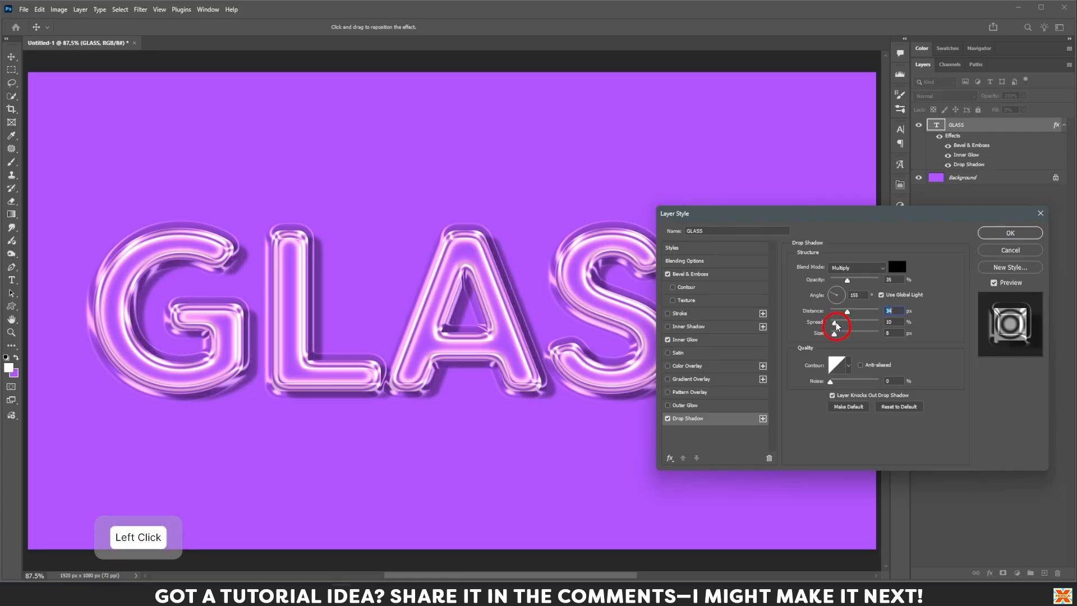
left_click(881, 296)
left_click_drag(822, 215, 848, 171)
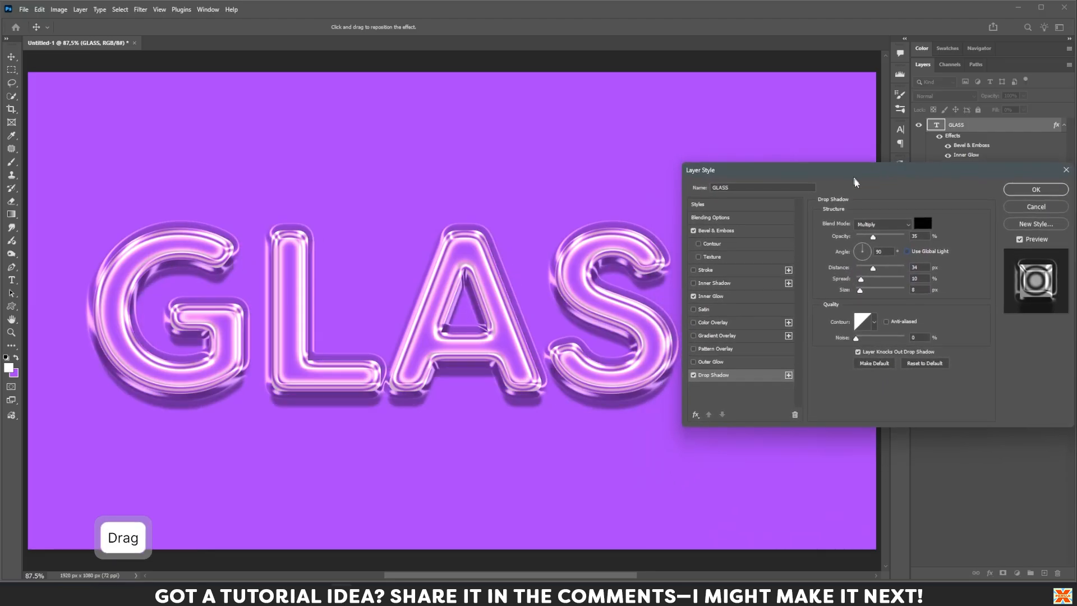
Adjust the drop shadow to 31 px distance, 23% spread and a 122° angle.
left_click(873, 270)
left_click(866, 279)
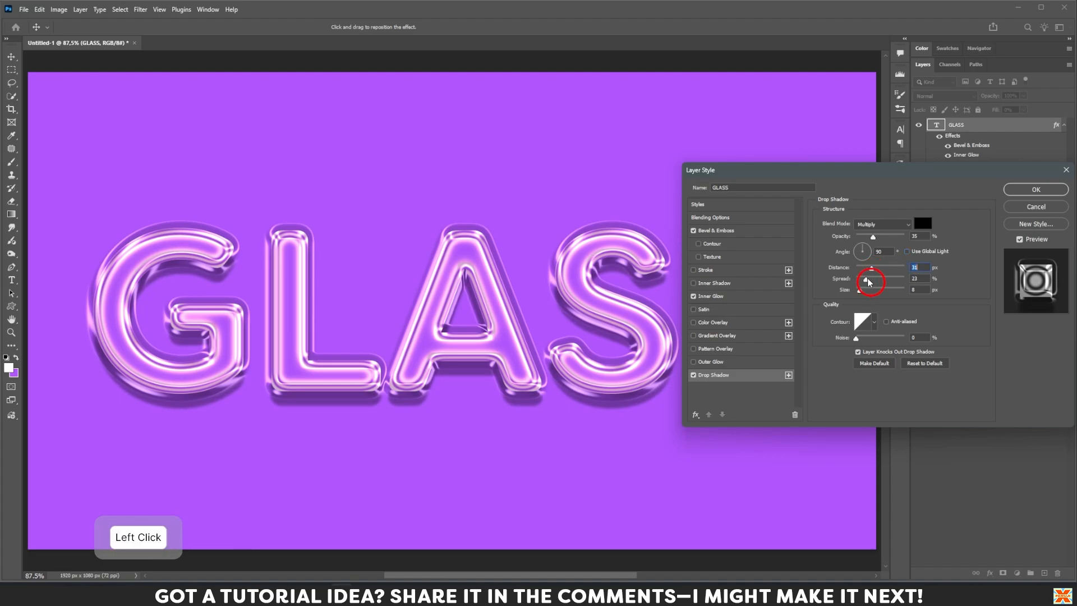
left_click(865, 251)
left_click(861, 251)
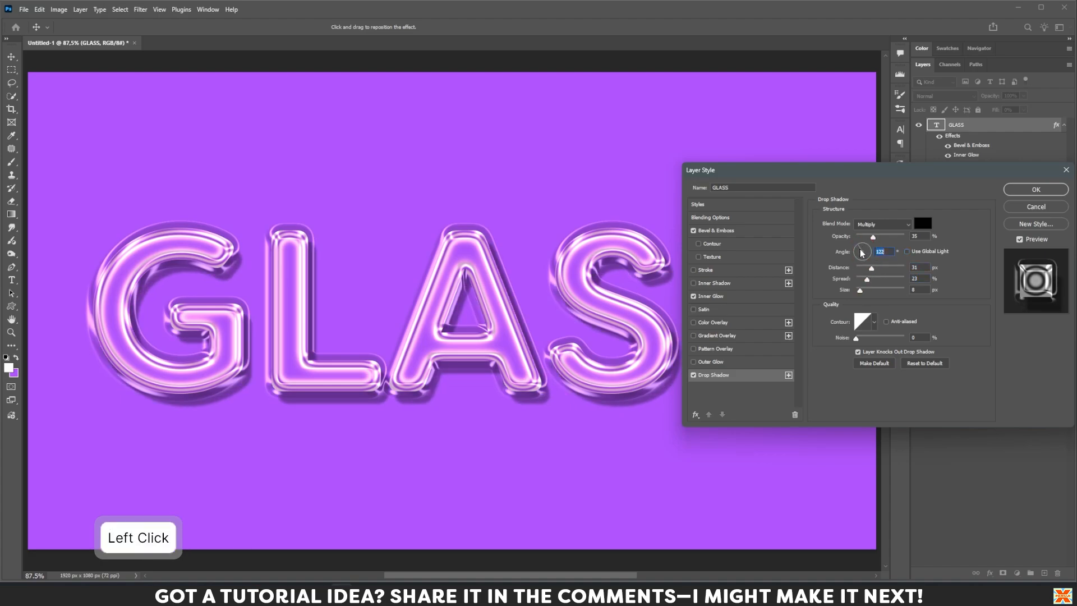
Turn on anti-aliasing for the drop shadow's contour and choose the preset with three sharp peaks.
left_click(886, 322)
left_click(874, 324)
left_click(845, 362)
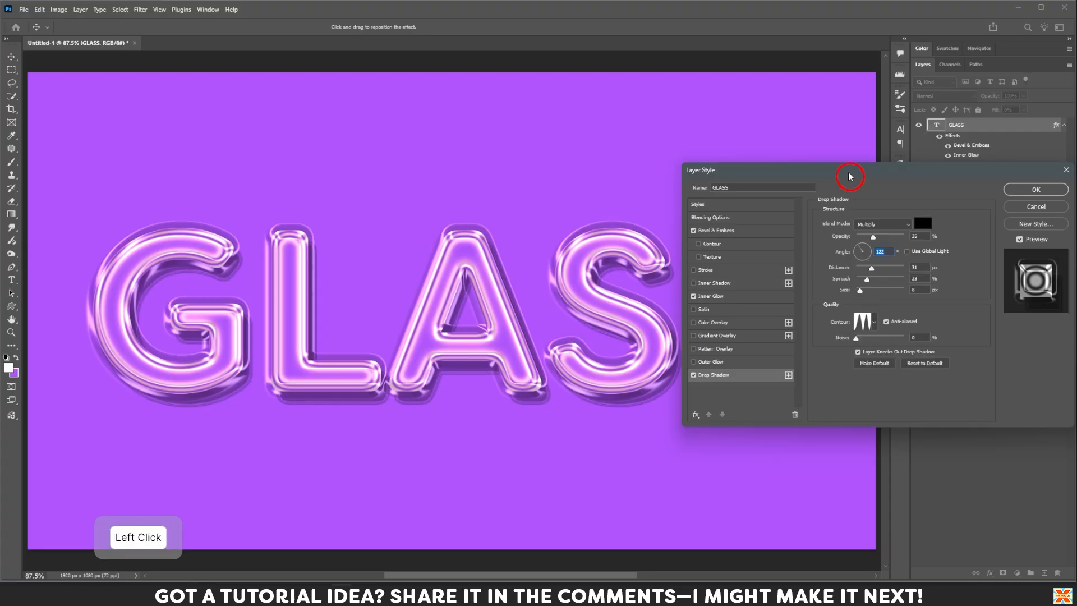
mouse_move(845, 178)
left_mouse_down()
mouse_move(840, 157)
mouse_move(845, 168)
left_mouse_up()
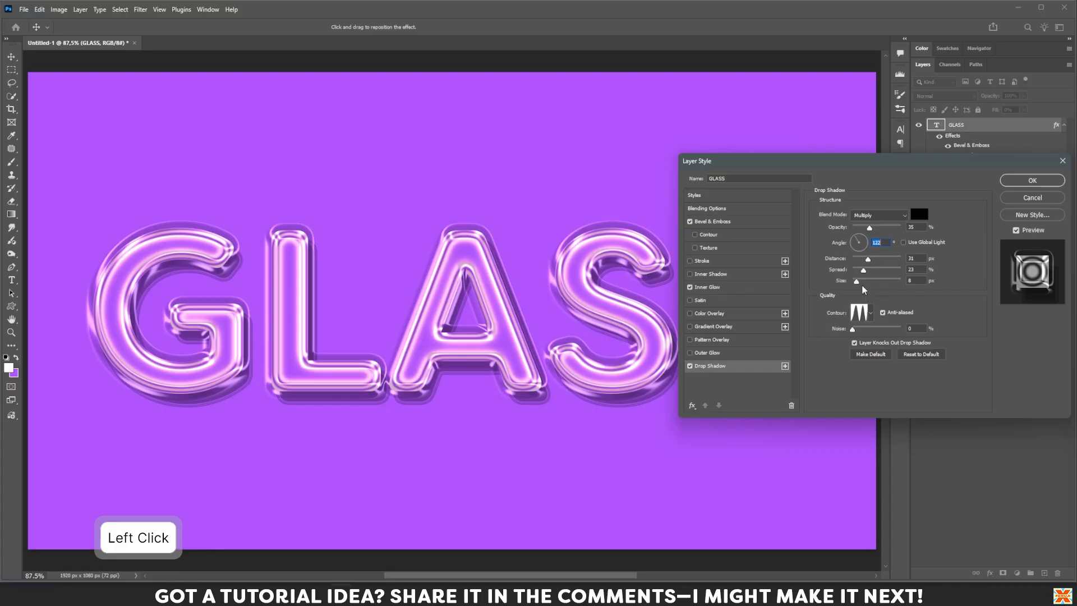
Refine the drop shadow to 22% opacity, 32 px distance, 10% spread and 29 px size.
left_click_drag(858, 282, 865, 233)
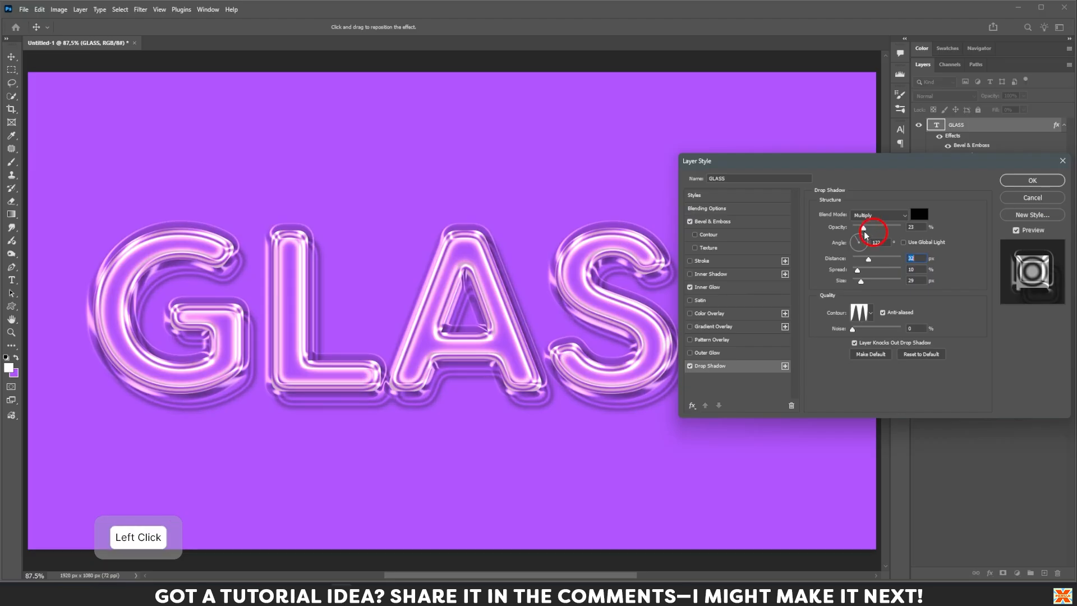
left_click_drag(864, 234, 864, 235)
left_click_drag(874, 166, 781, 147)
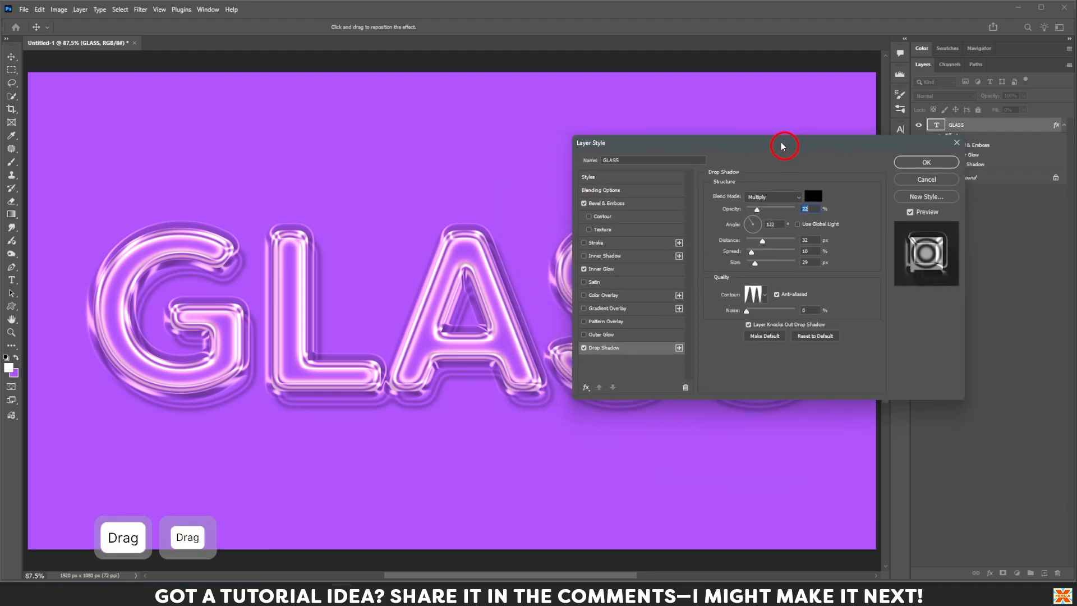
Review the Bevel & Emboss, Inner Glow and Drop Shadow settings and apply the layer style to the GLASS text.
left_click(622, 206)
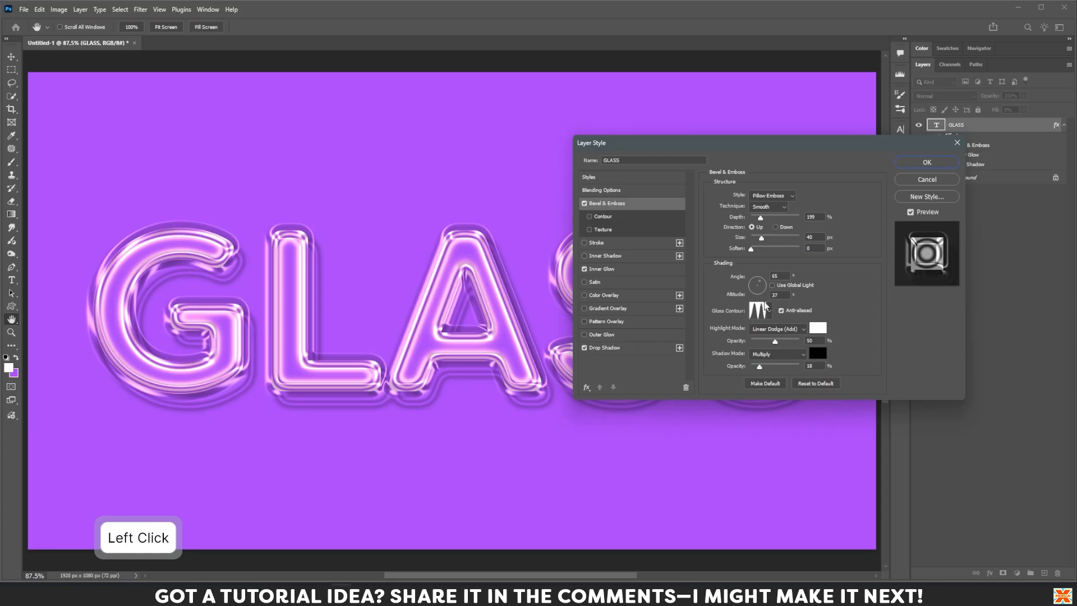
left_click(639, 270)
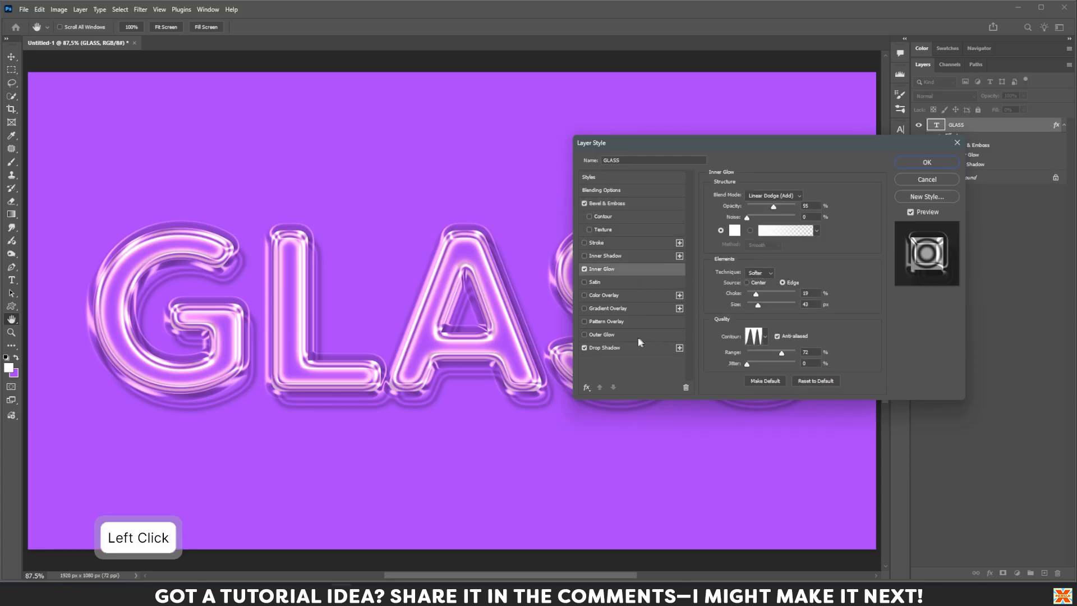
left_click(627, 347)
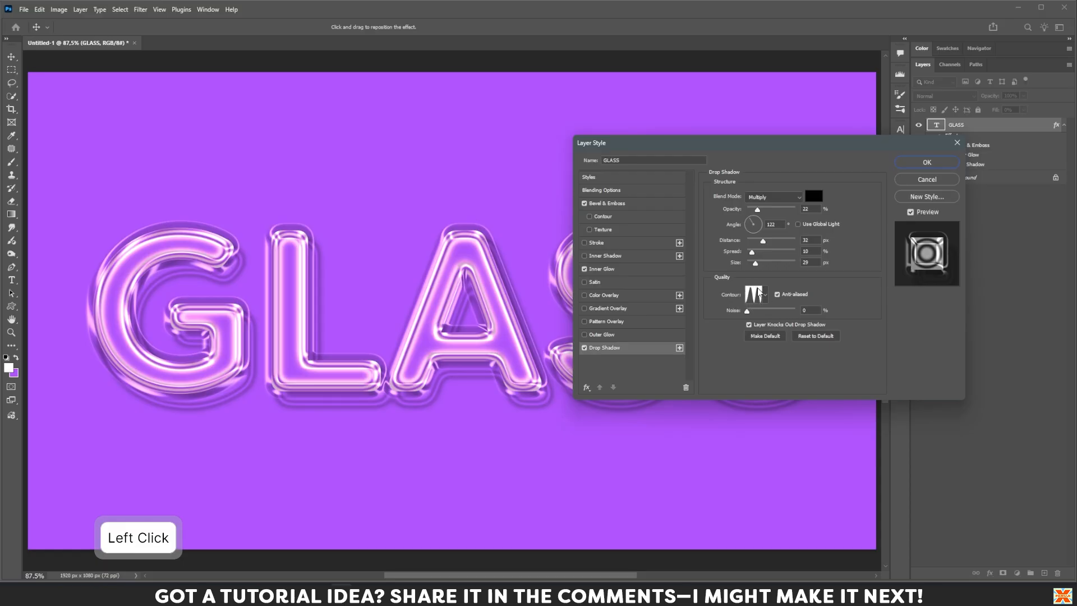
left_click(920, 164)
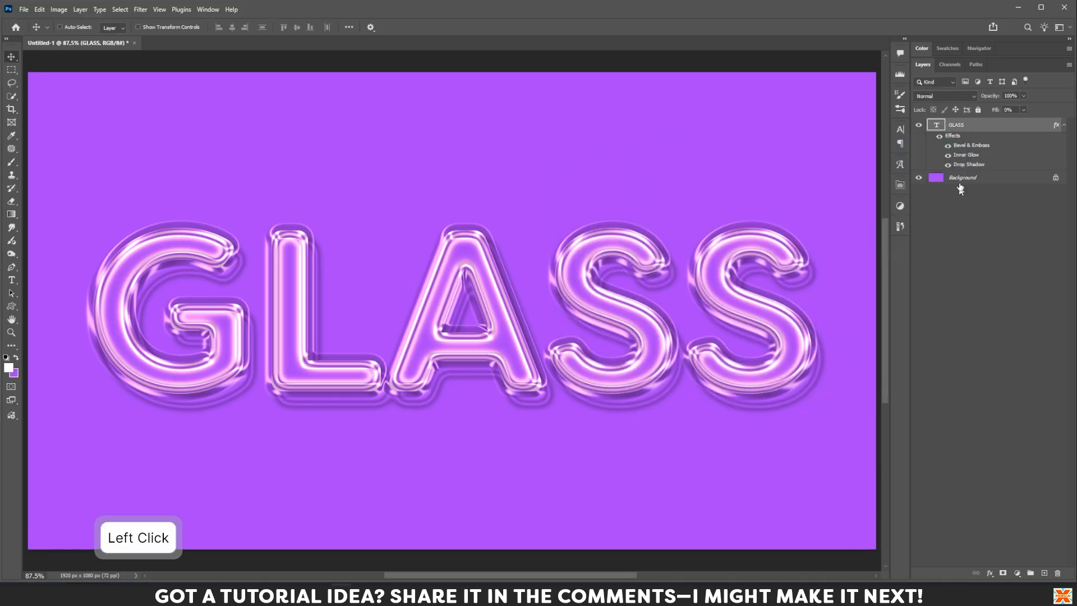
Add a gradient fill layer directly above the Background layer.
left_click(1003, 180)
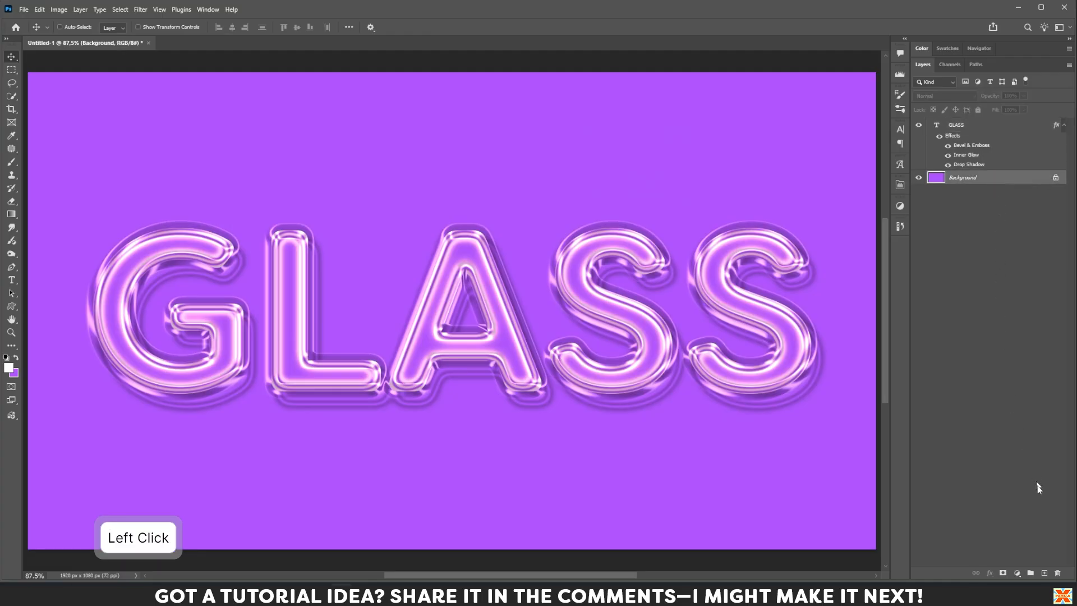
left_click(1017, 573)
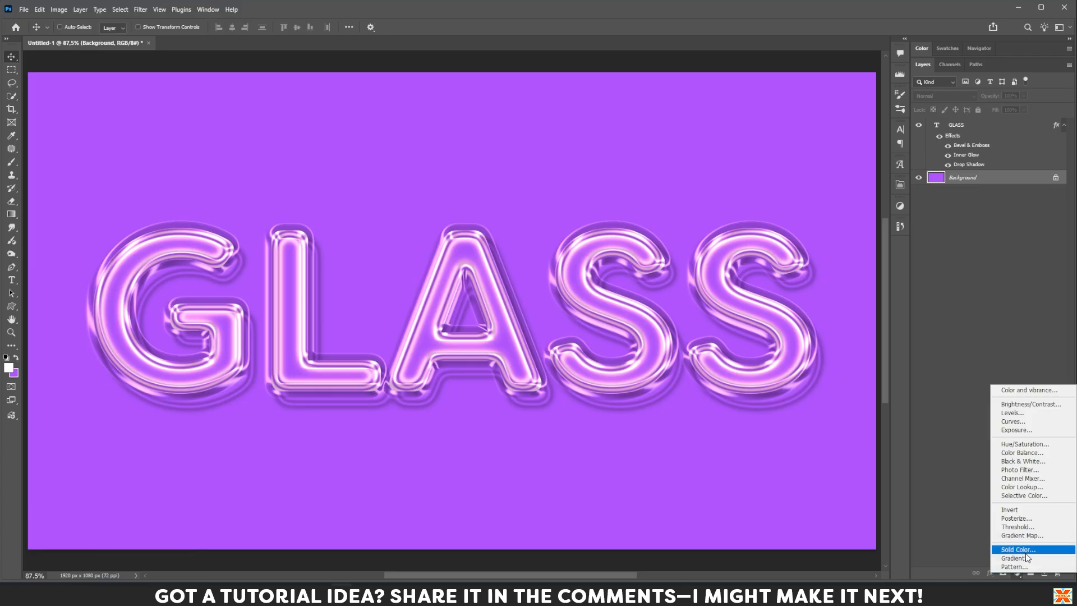
left_click(1024, 558)
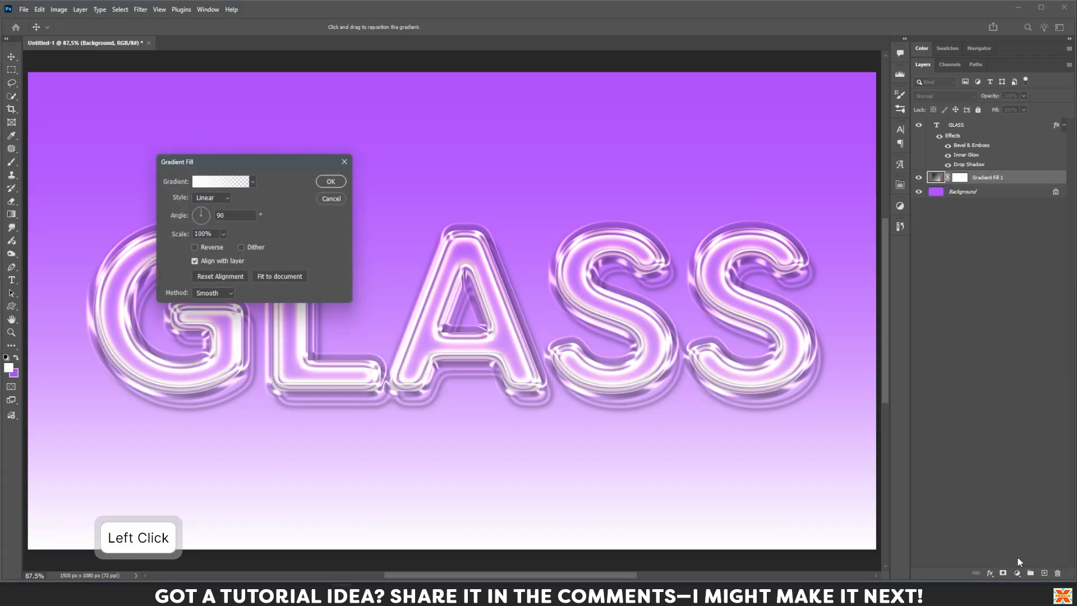
Set the gradient's starting colour stop to red ff4d4d and apply the gradient fill.
left_click(197, 185)
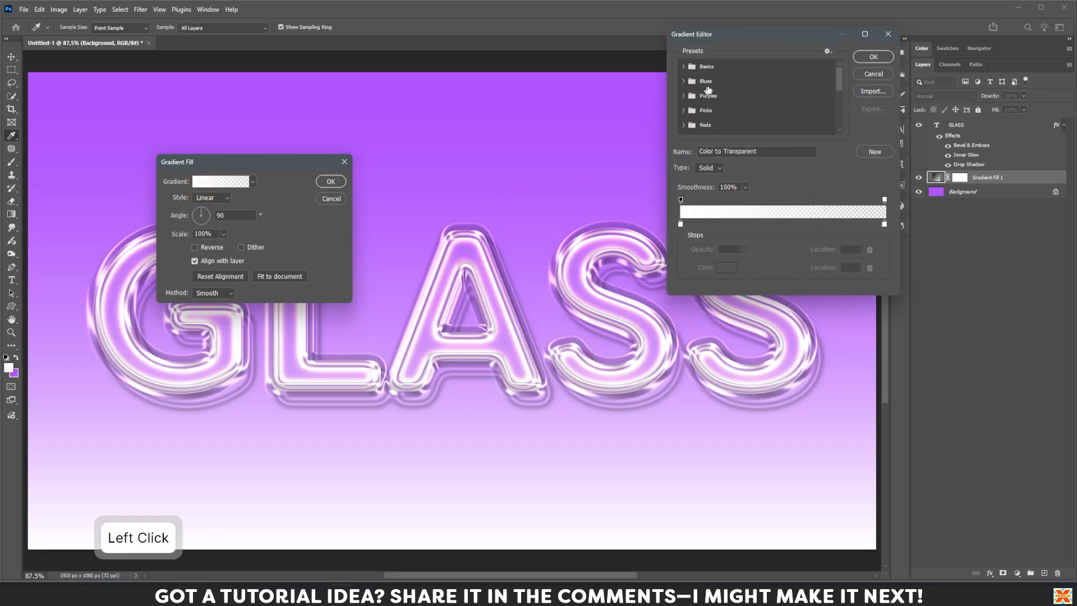
left_click(681, 224)
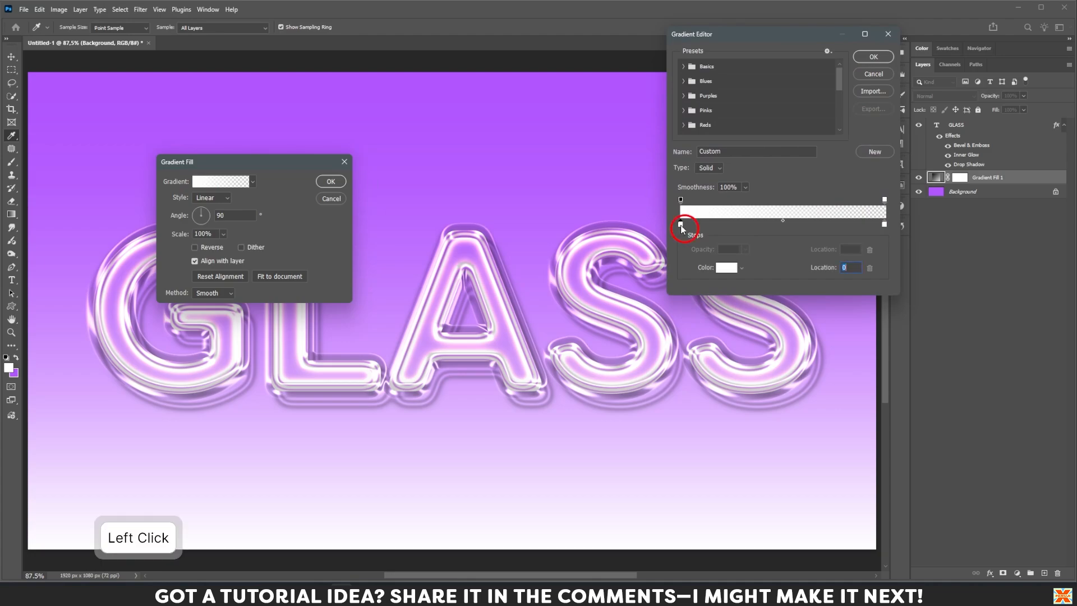
left_click(725, 268)
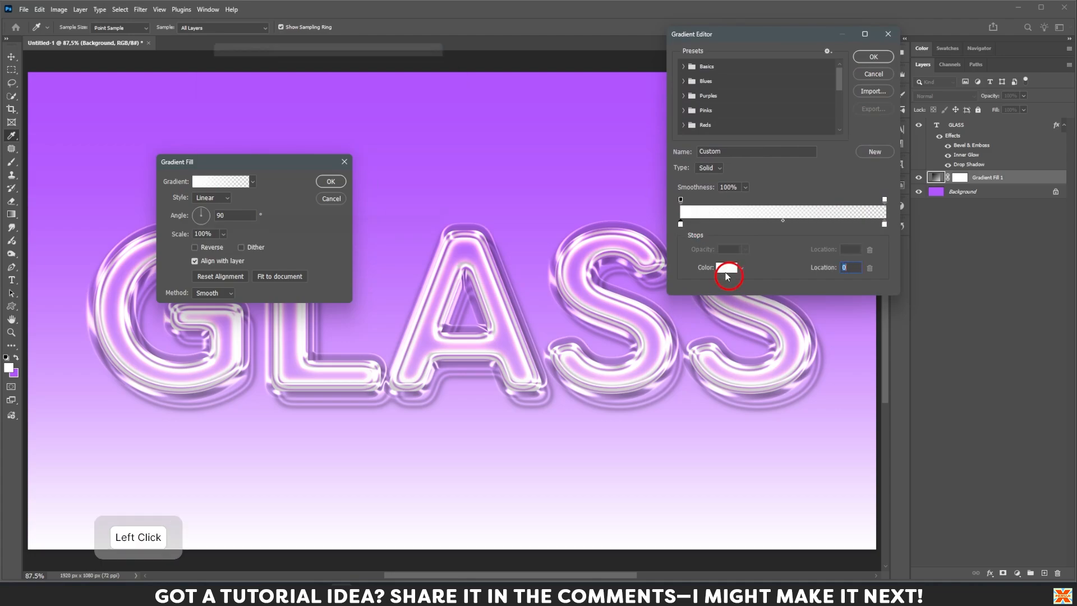
left_click_drag(353, 192, 349, 103)
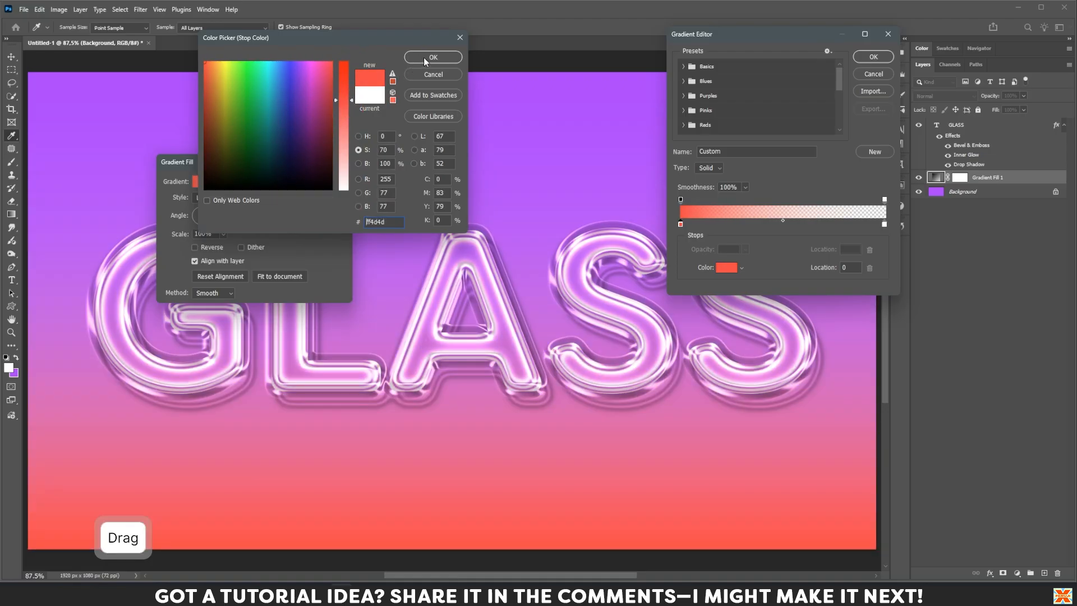
left_click(424, 57)
left_click(868, 58)
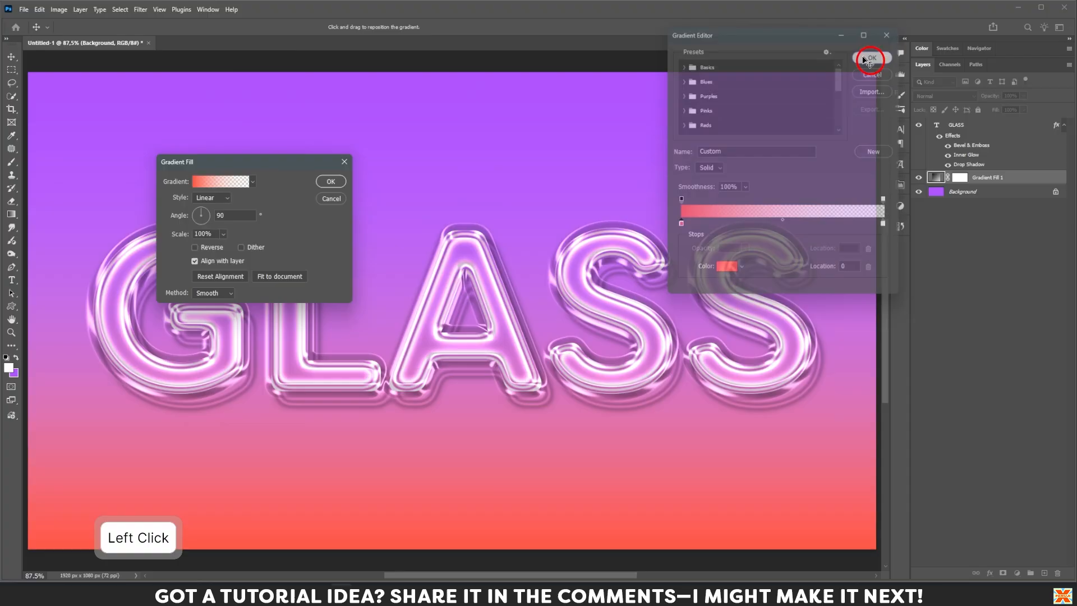
left_click(331, 181)
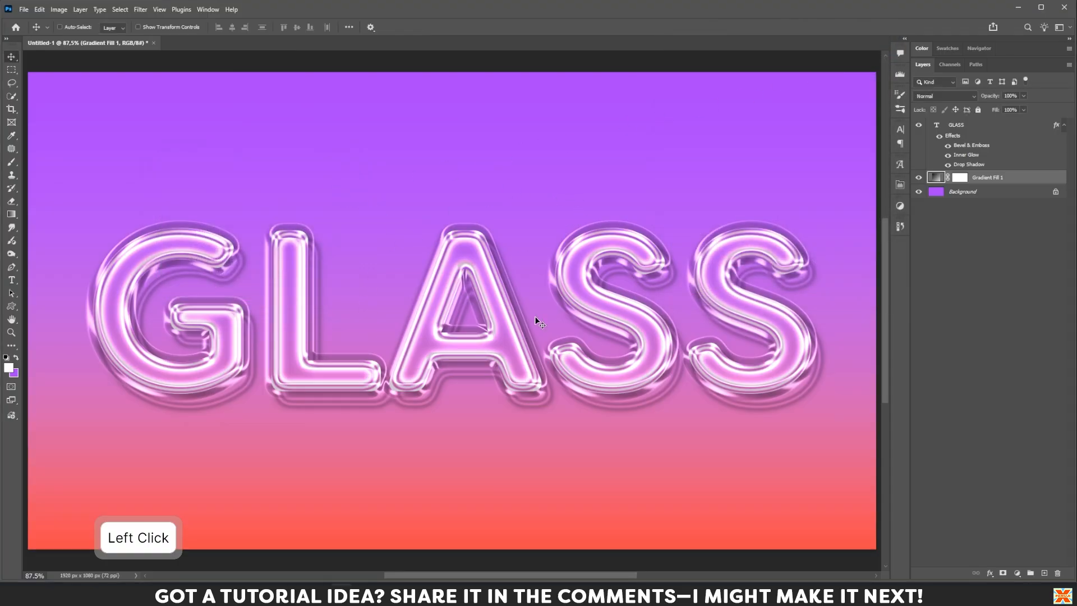
Add a solid colour fill layer in red ff4444 above the gradient fill layer, and hide it to return to the gradient background.
left_click(1017, 573)
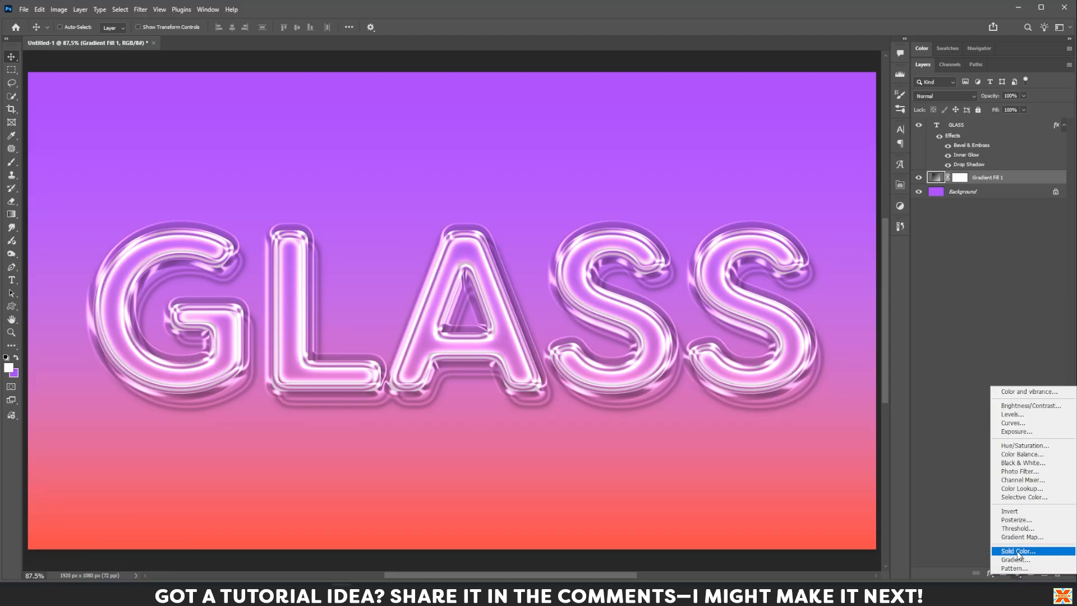
left_click(1018, 551)
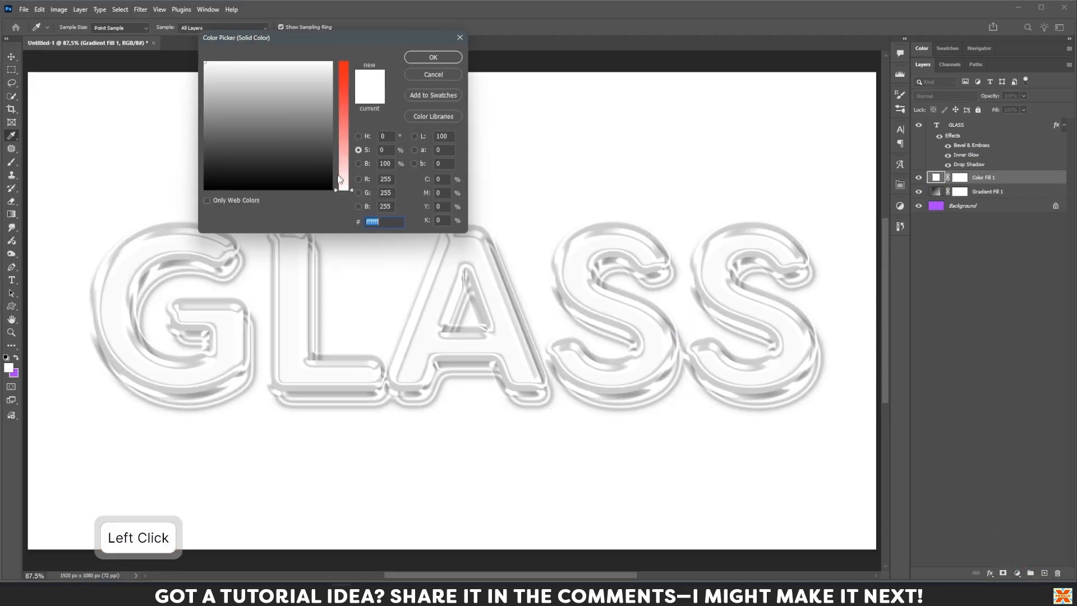
left_click_drag(342, 182, 350, 95)
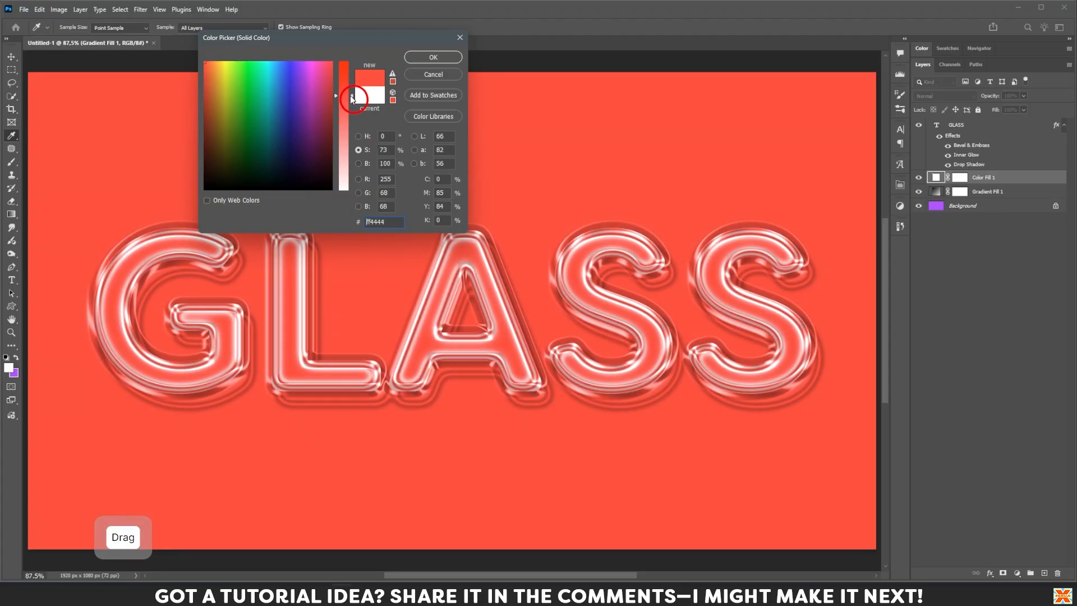
left_click_drag(212, 65, 337, 61)
left_click(432, 58)
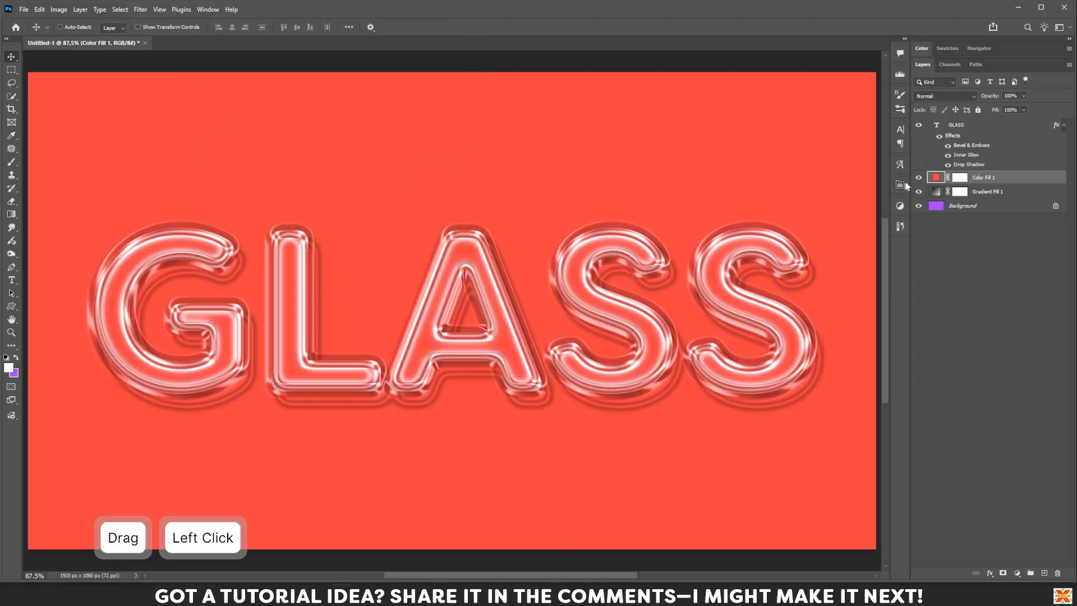
left_click(919, 178)
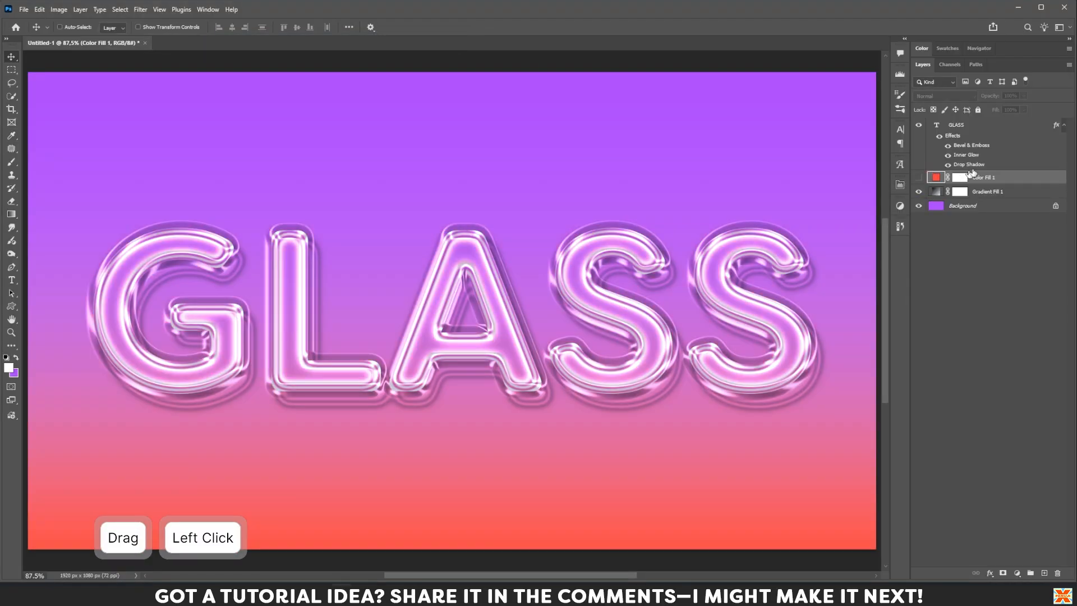
Add a Color Lookup adjustment layer above the GLASS text layer using the Crisp_Winter.look 3D LUT.
left_click(1060, 126)
left_click(1008, 125)
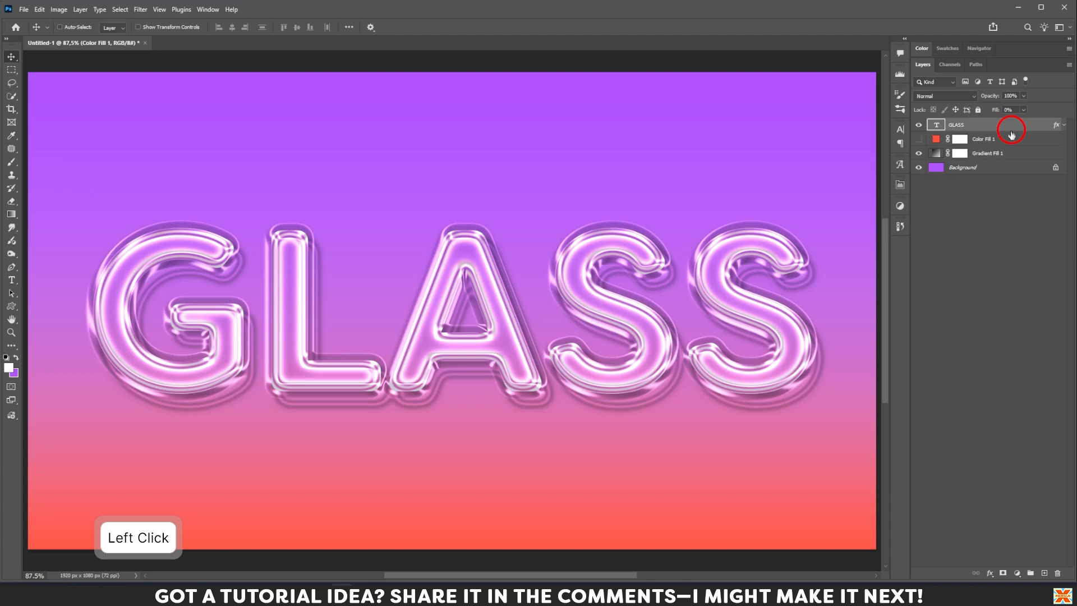
left_click(1019, 573)
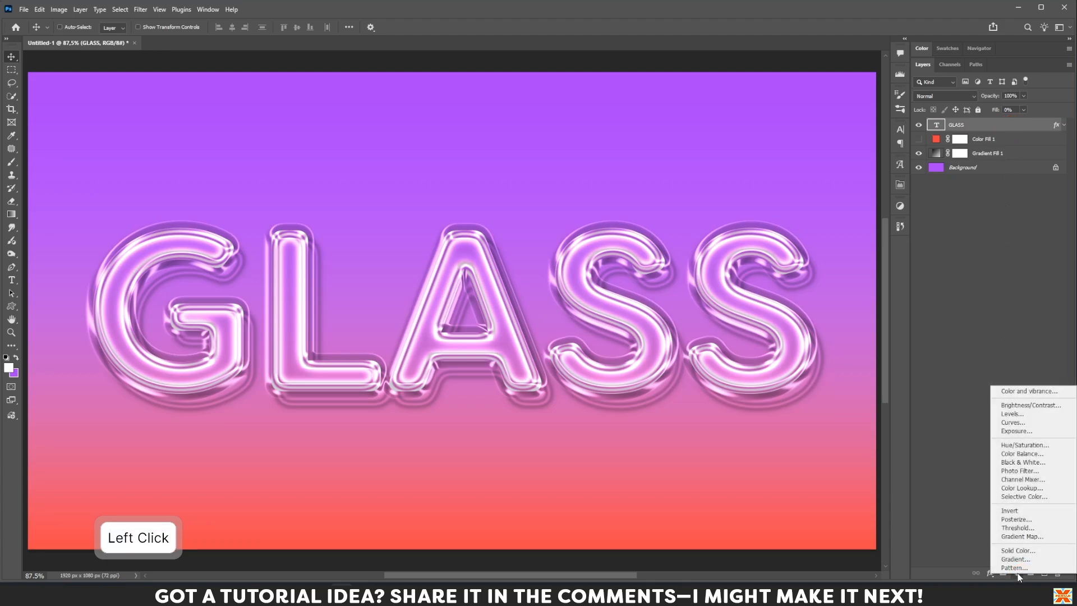
left_click(1025, 488)
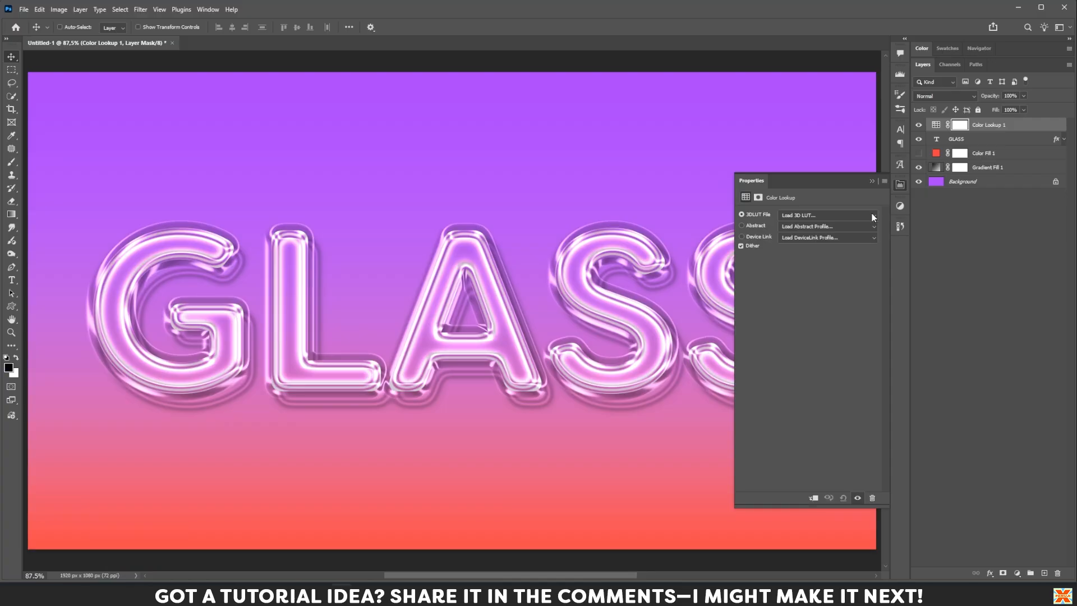
left_click(873, 215)
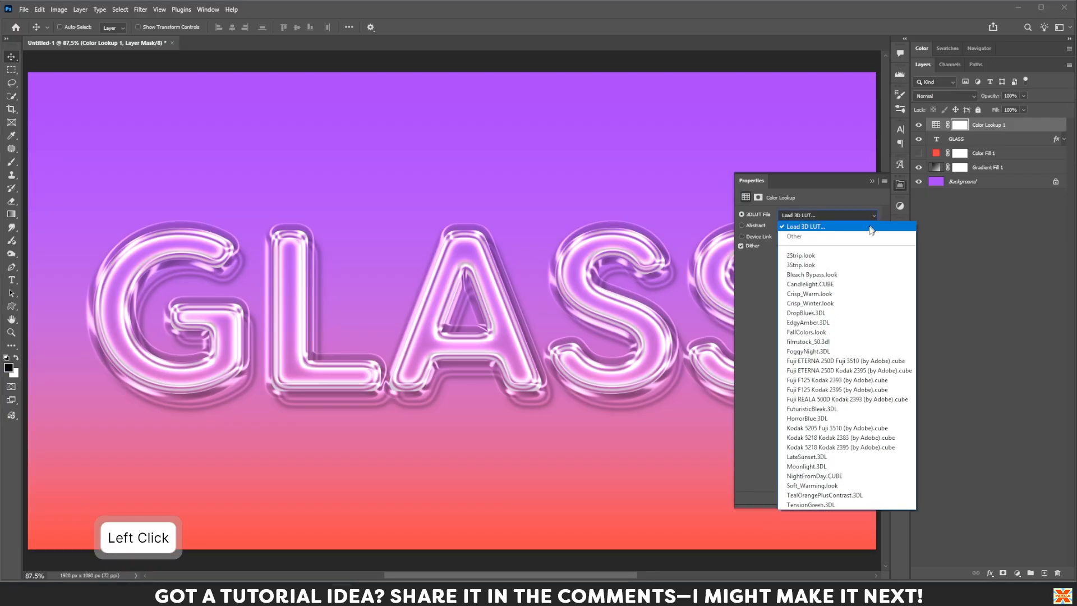
left_click(828, 306)
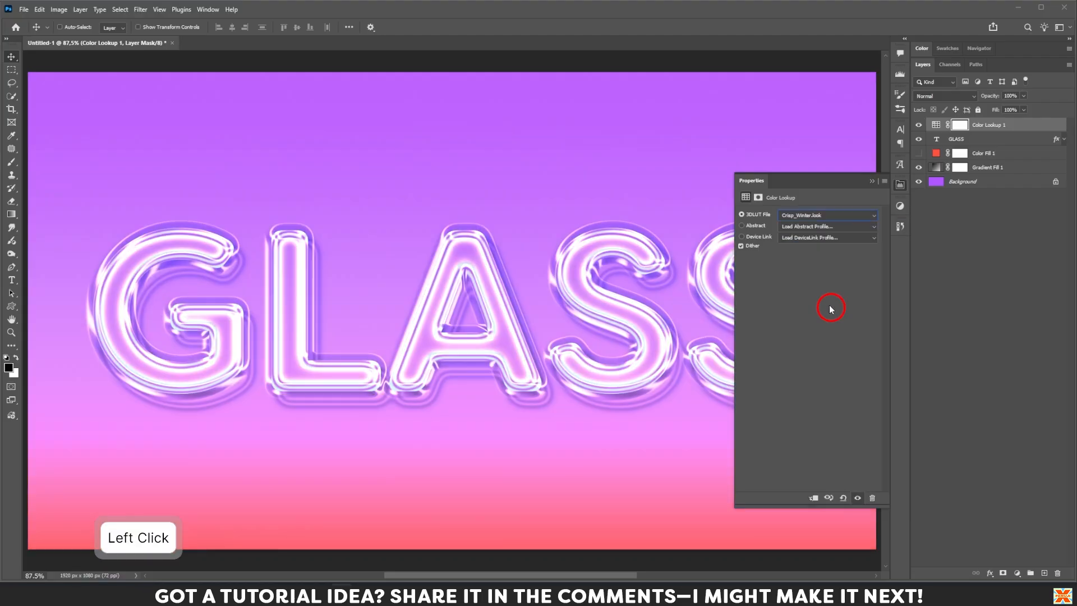
left_click(872, 180)
Compare the image with and without the Color Lookup adjustment, and lower that layer's opacity to 49%.
left_click(918, 125)
left_click(918, 125)
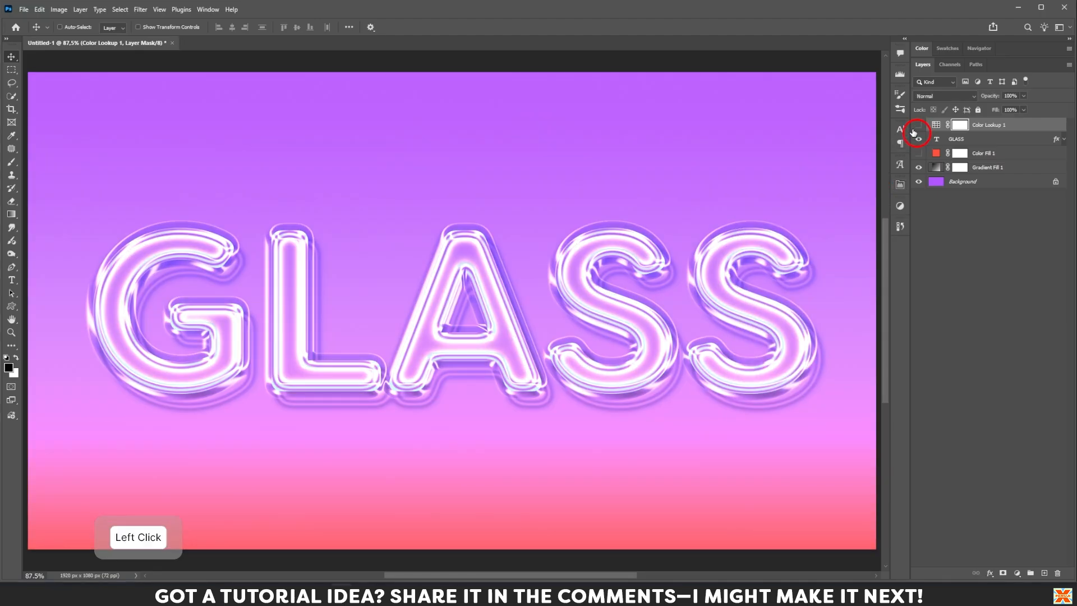
left_click(919, 125)
left_click(918, 125)
left_click(1024, 96)
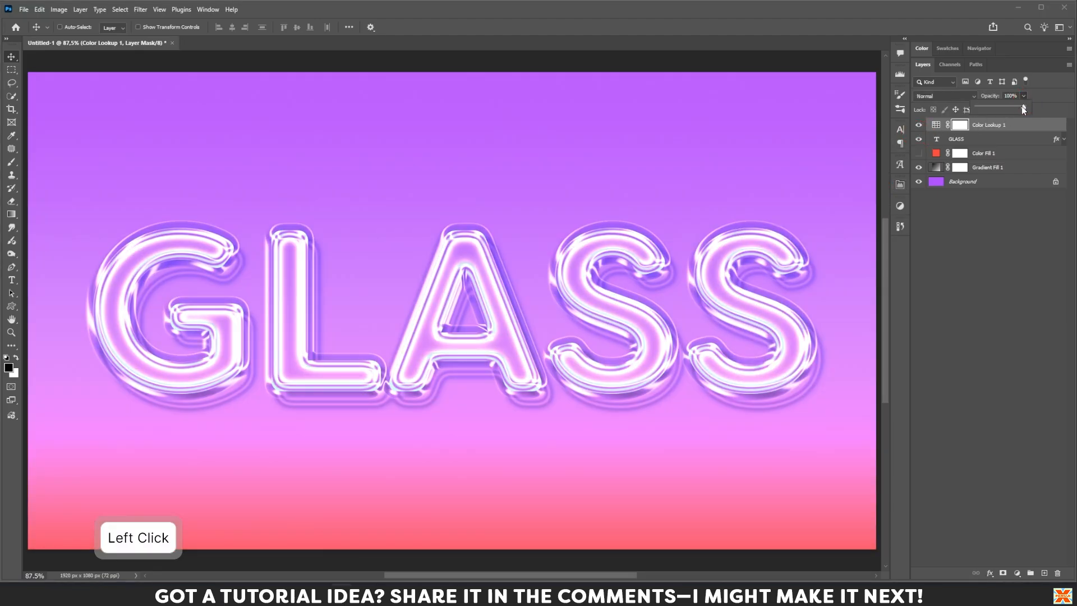
left_click_drag(1023, 108, 994, 112)
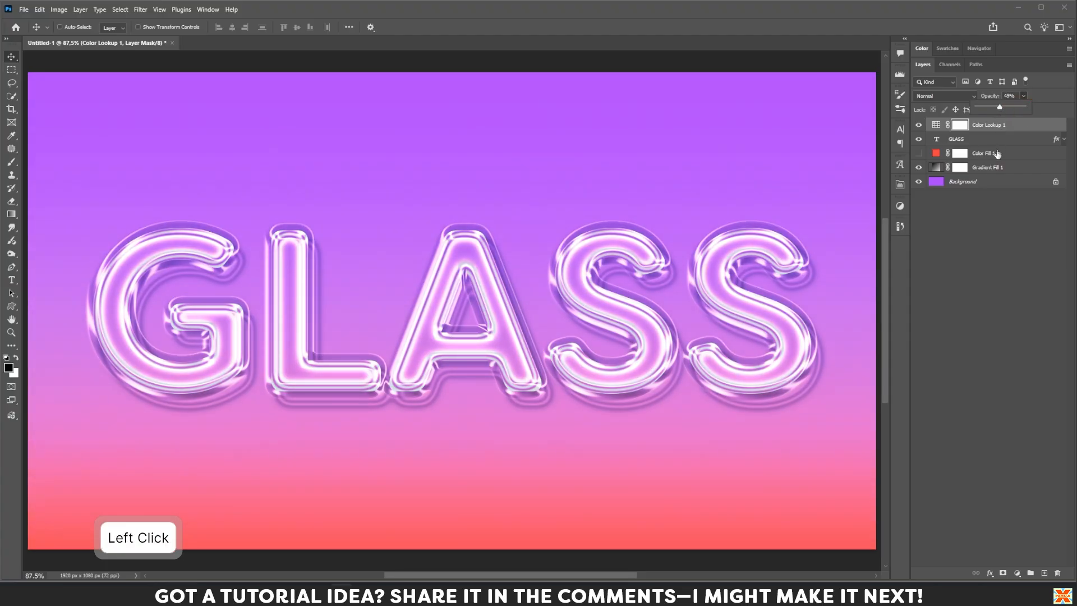
Hide the GLASS text layer and draw a proportional white leaping deer custom shape, about 618 × 909 px, directly above it.
left_click(1021, 143)
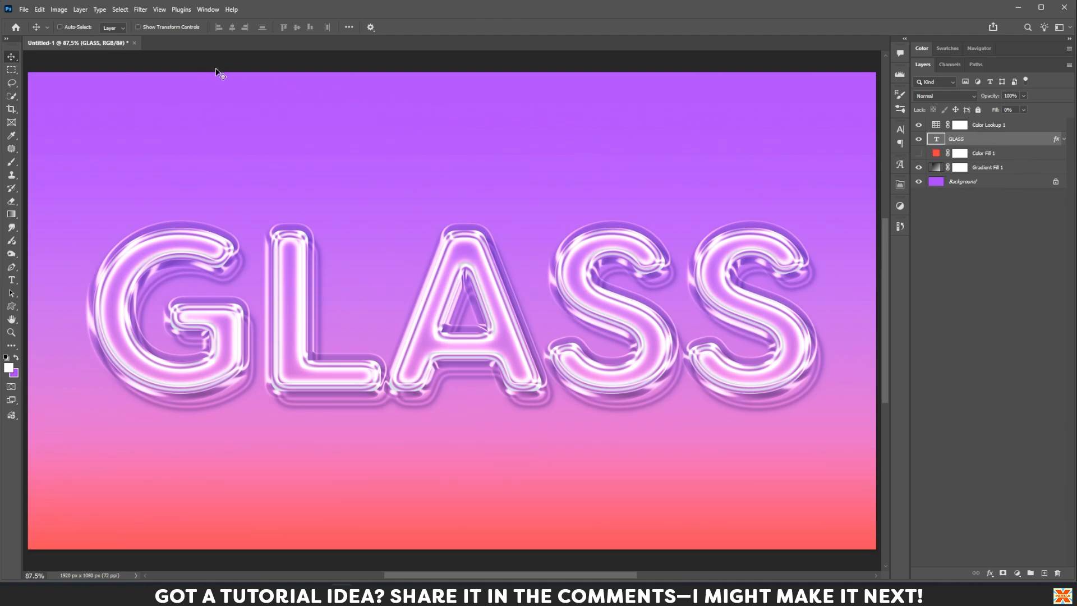
left_click(919, 141)
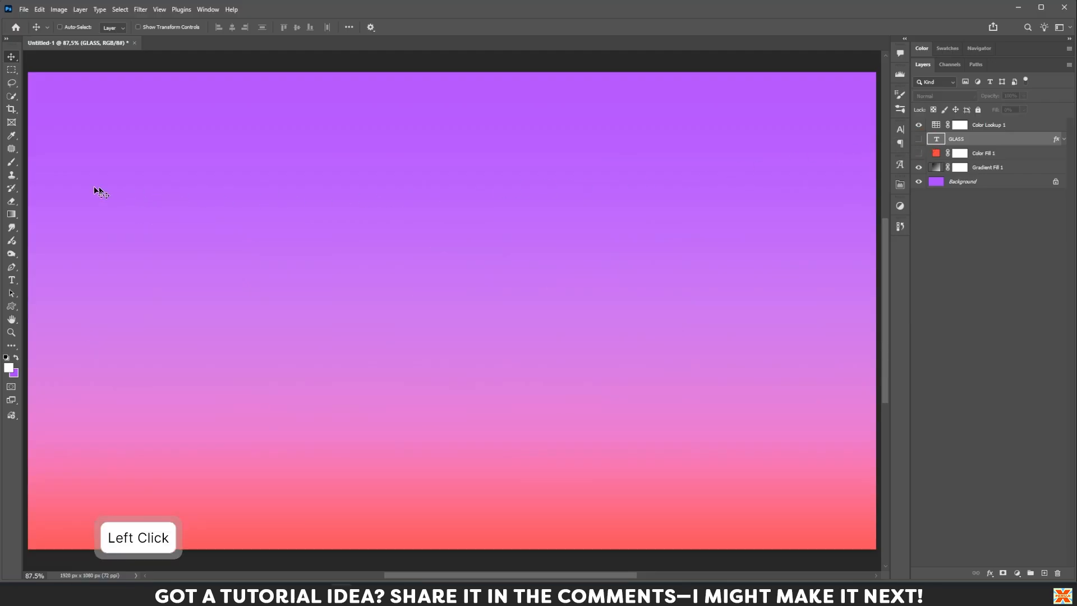
left_click(13, 307)
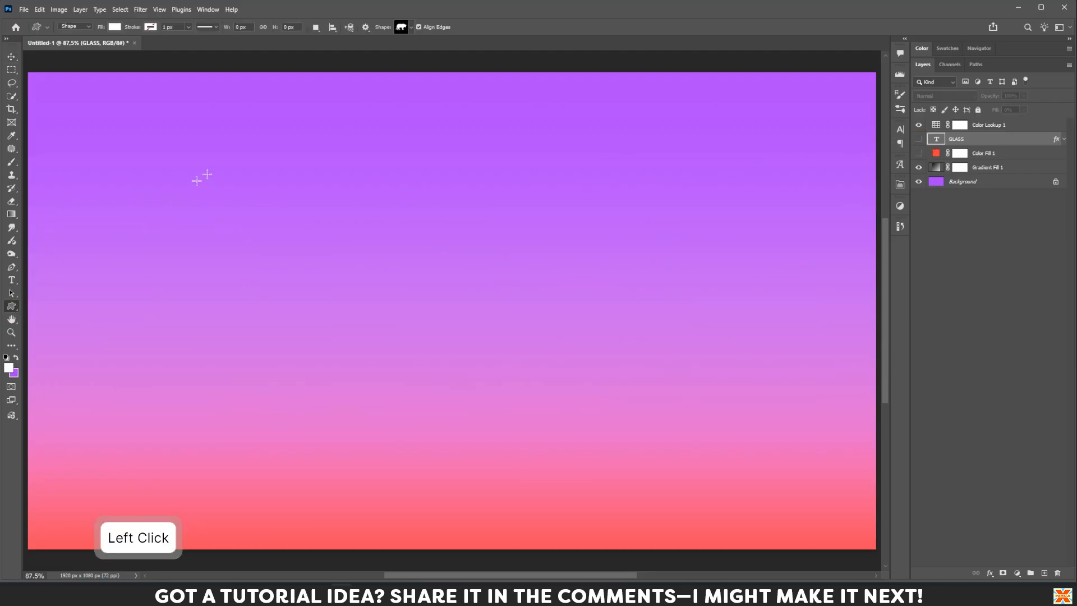
left_click(410, 28)
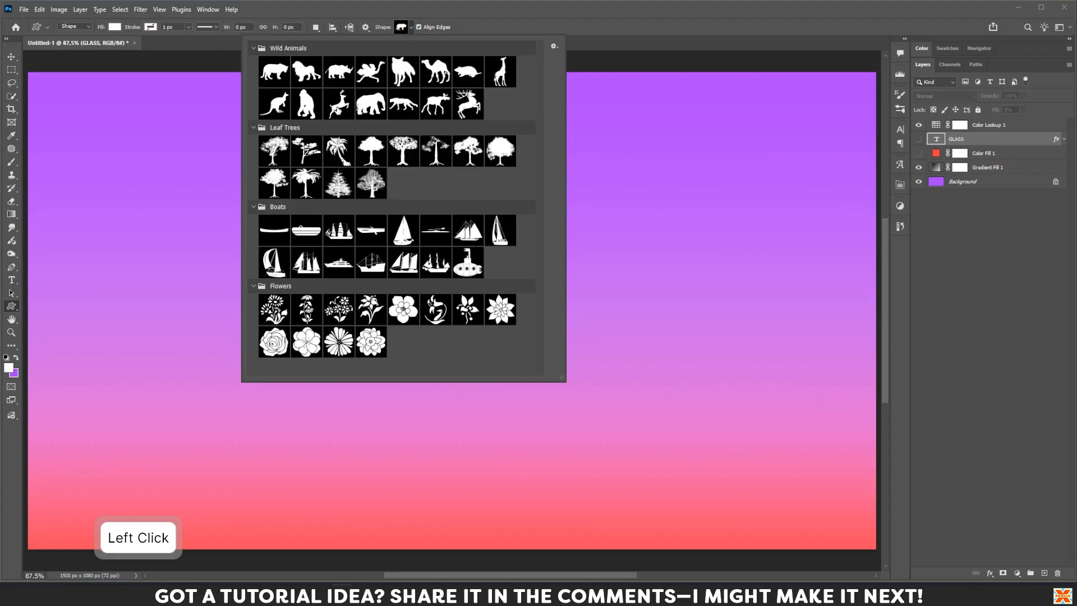
left_click(339, 112)
left_click(339, 115)
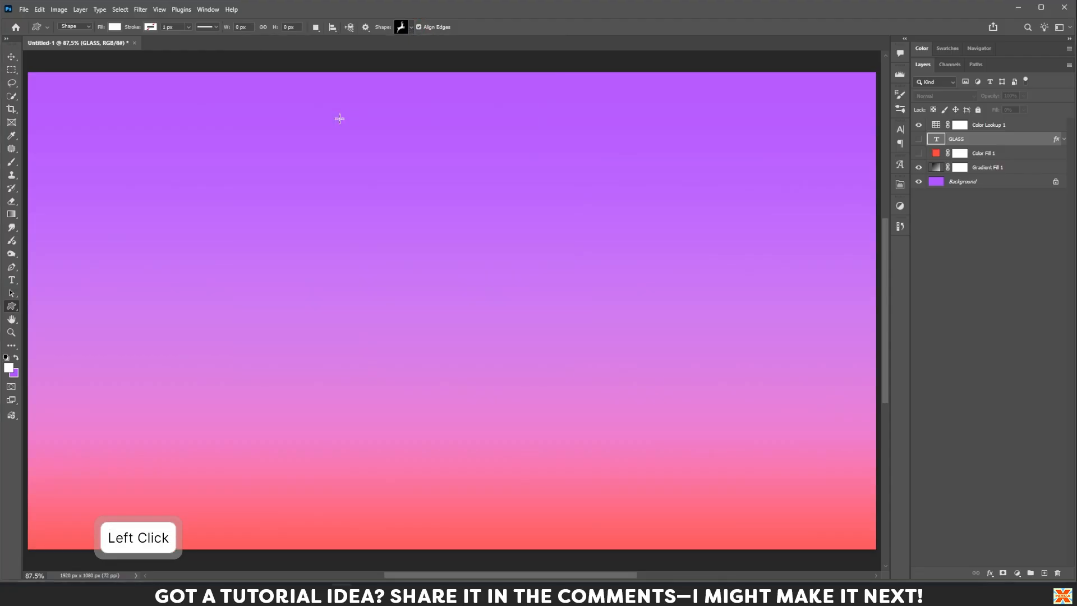
left_click_drag(288, 110, 649, 510)
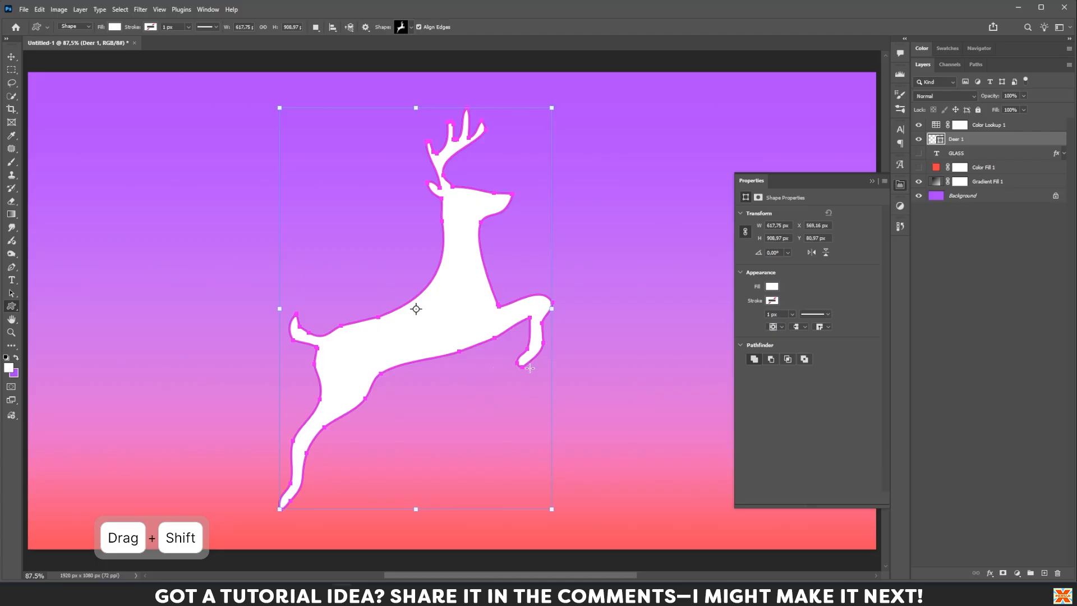
left_click(12, 58)
left_click(872, 181)
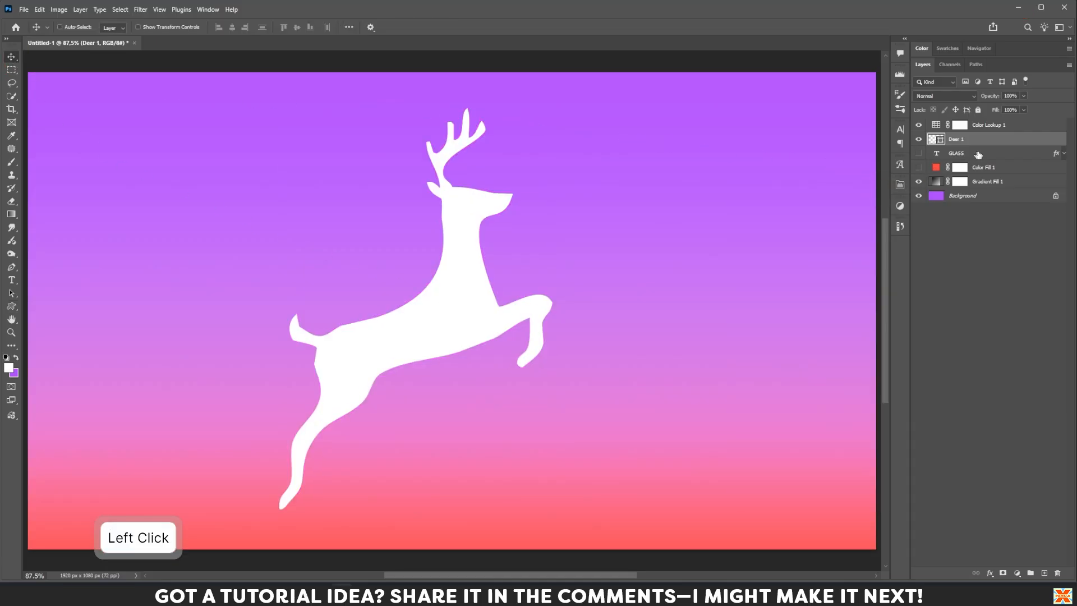
Copy the layer style from the hidden GLASS text layer.
left_click(982, 154)
right_click(985, 156)
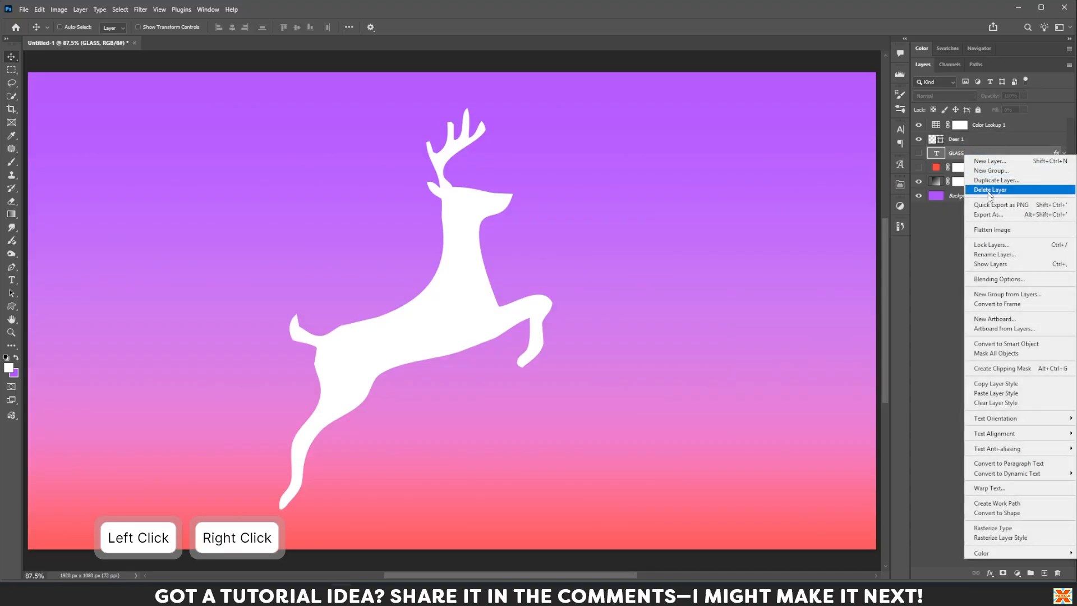